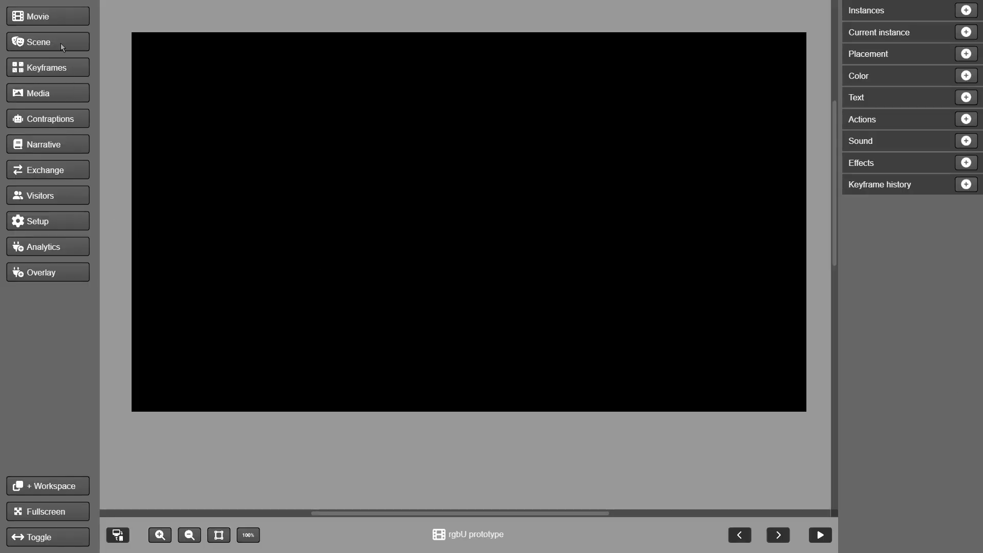
Step: Open the Intro scene of the rgbU prototype movie
left_click(60, 43)
left_click(50, 63)
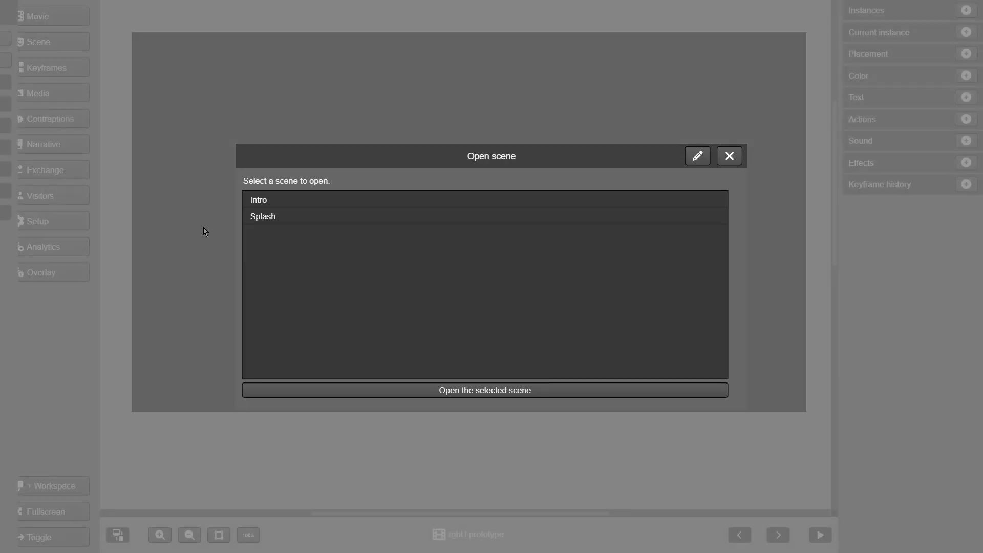
left_click(257, 201)
left_click(476, 394)
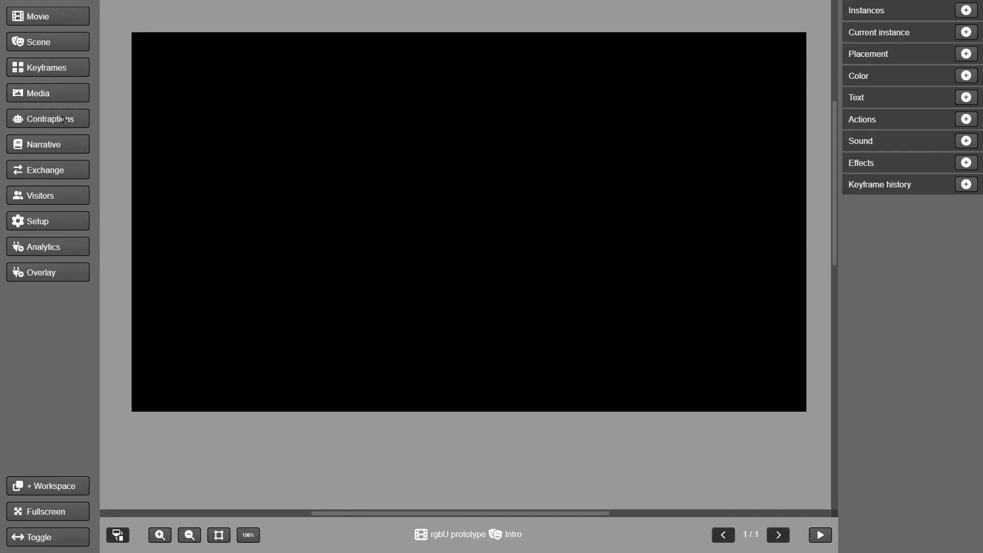
Step: Create a folder named backgrounds in the video manager
left_click(47, 96)
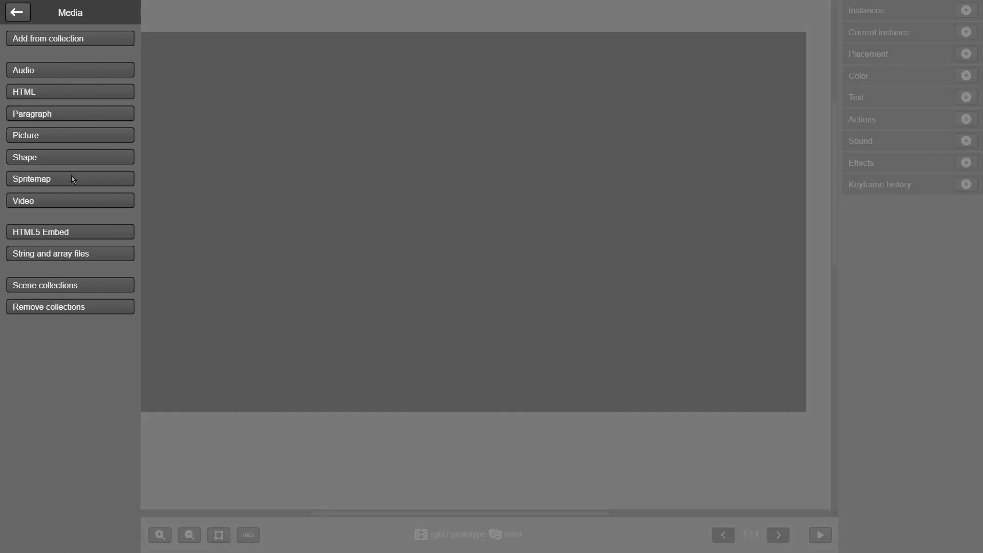
left_click(79, 200)
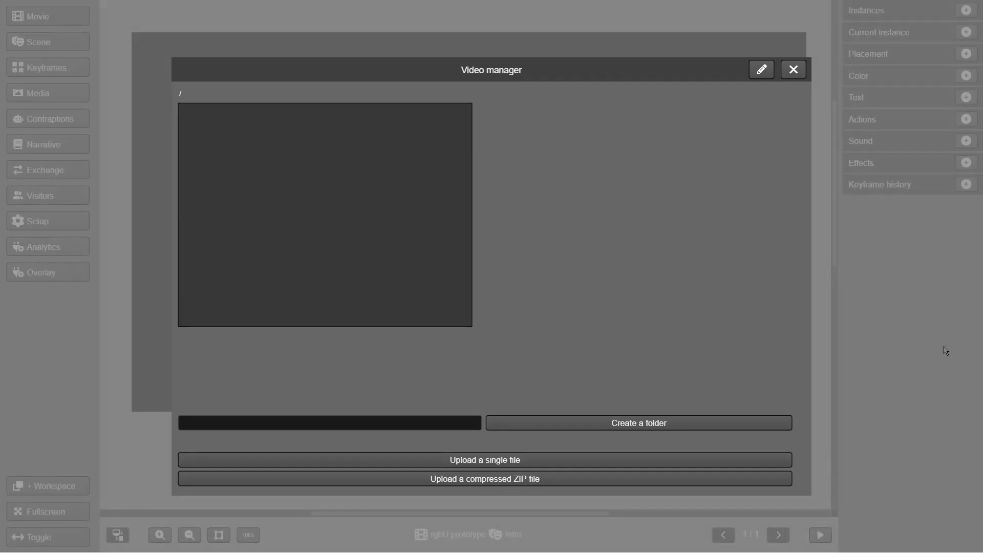
left_click(375, 421)
type("bad")
type("kgroun")
type("ds")
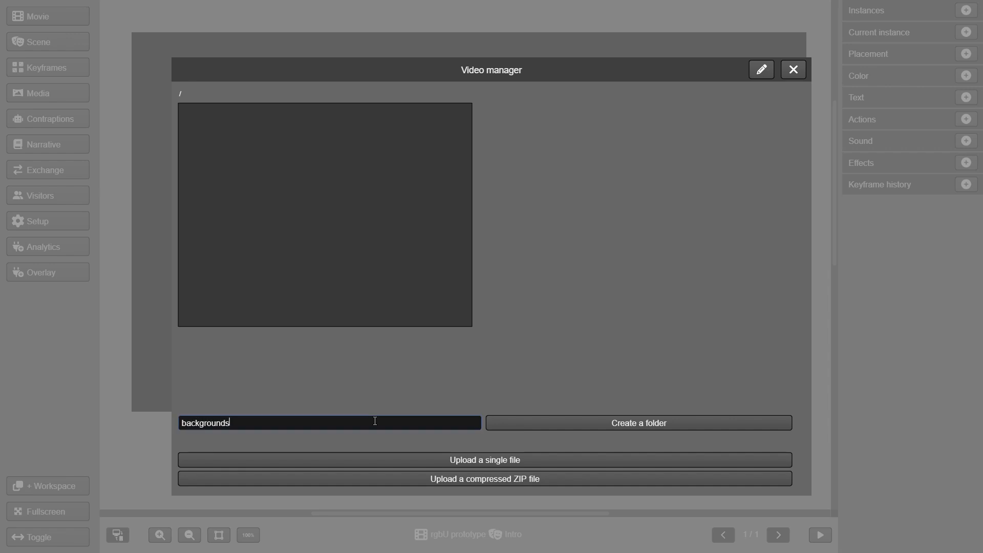
left_click(563, 427)
Step: Upload the video intro_background.mp4 from the rgbu graphics folder into the backgrounds folder
left_click(193, 117)
left_click(193, 117)
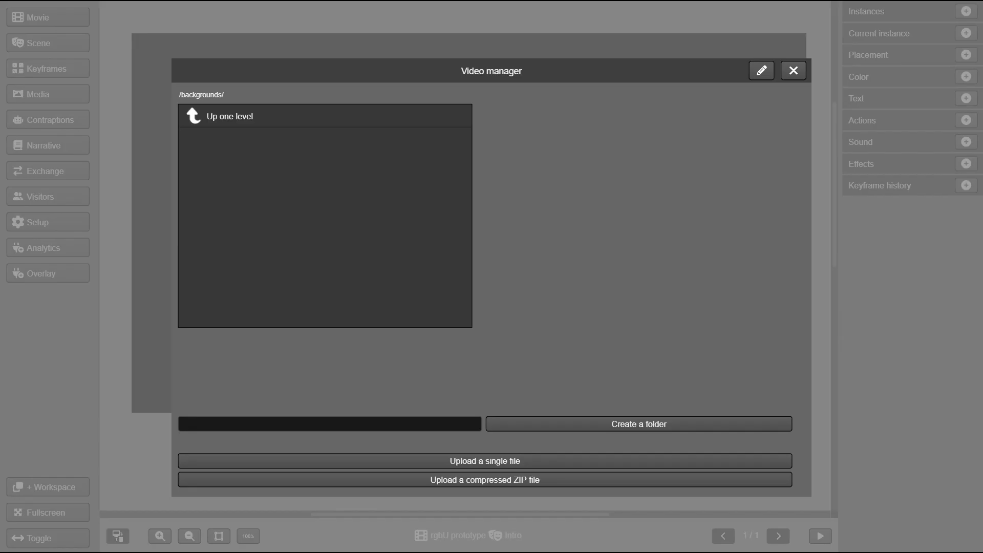
left_click(410, 461)
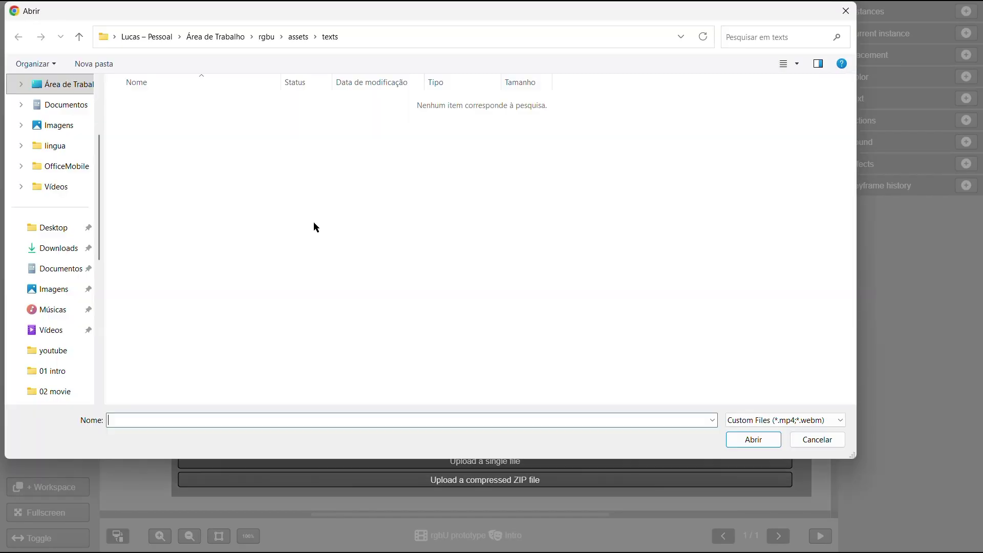
left_click(266, 37)
left_click(150, 130)
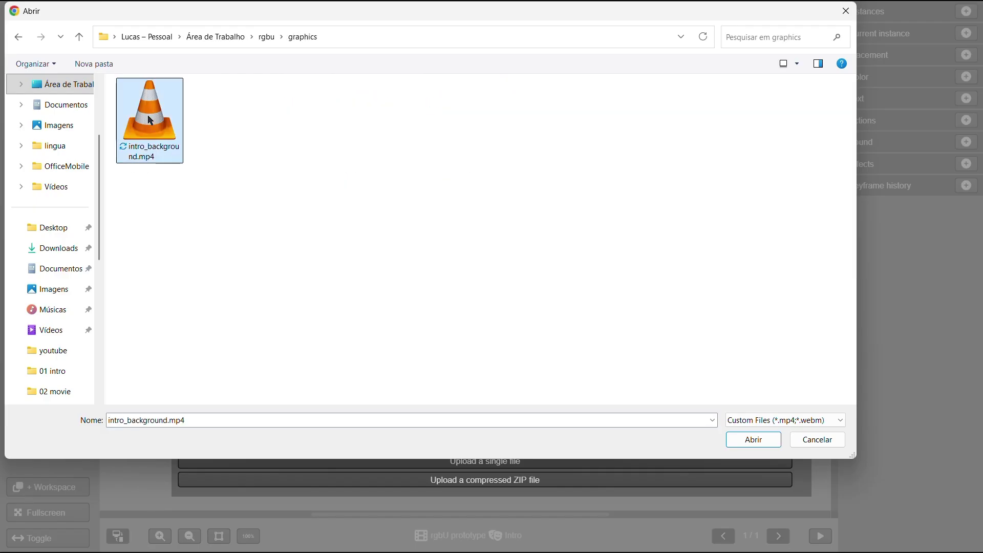
left_click(754, 440)
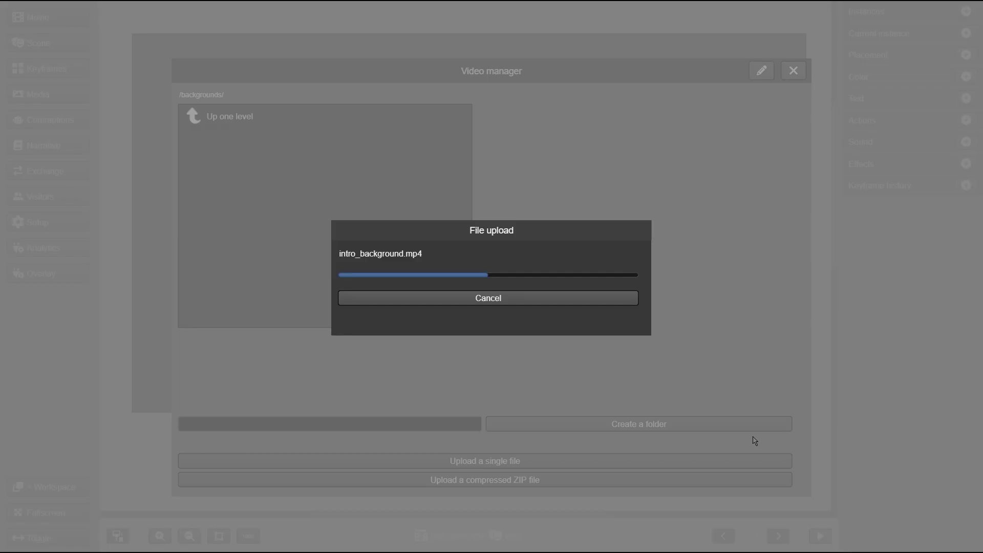
Step: Add intro_background.mp4 to the stage and set the video instance to its original size
left_click(288, 136)
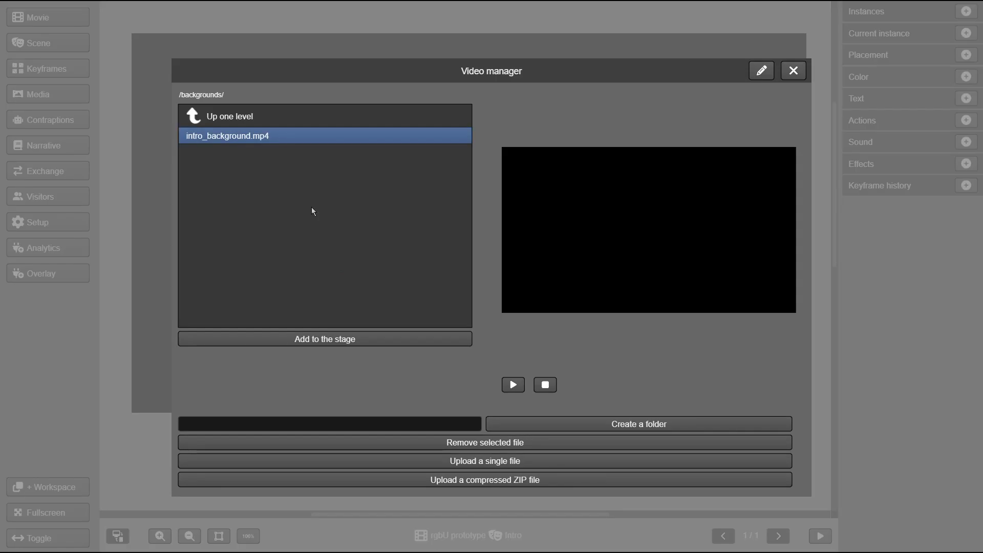
left_click(396, 340)
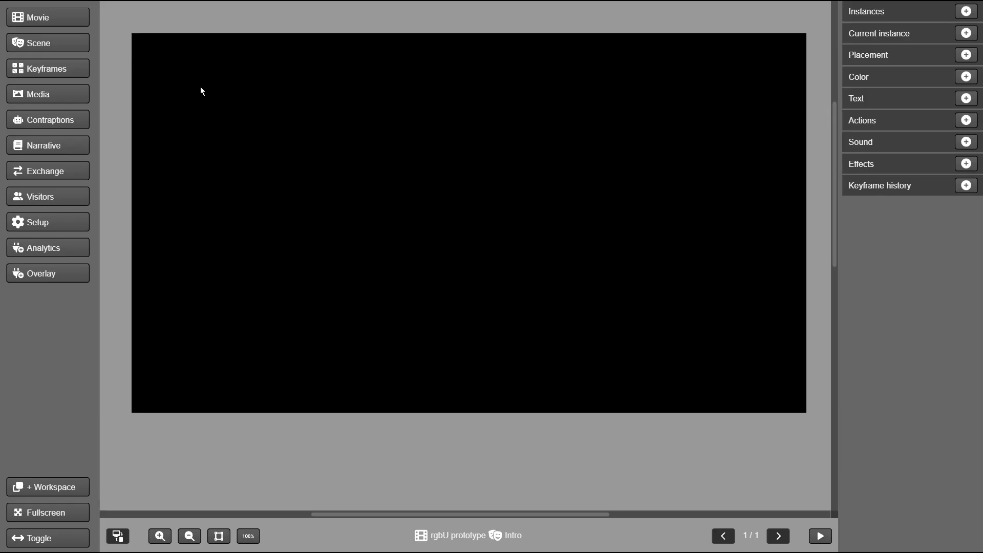
left_click(183, 81)
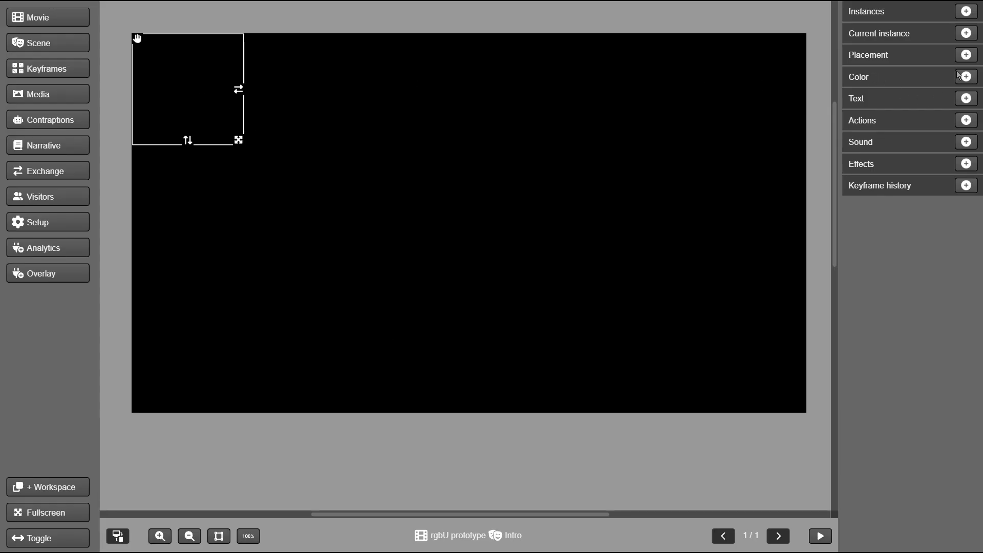
left_click(967, 55)
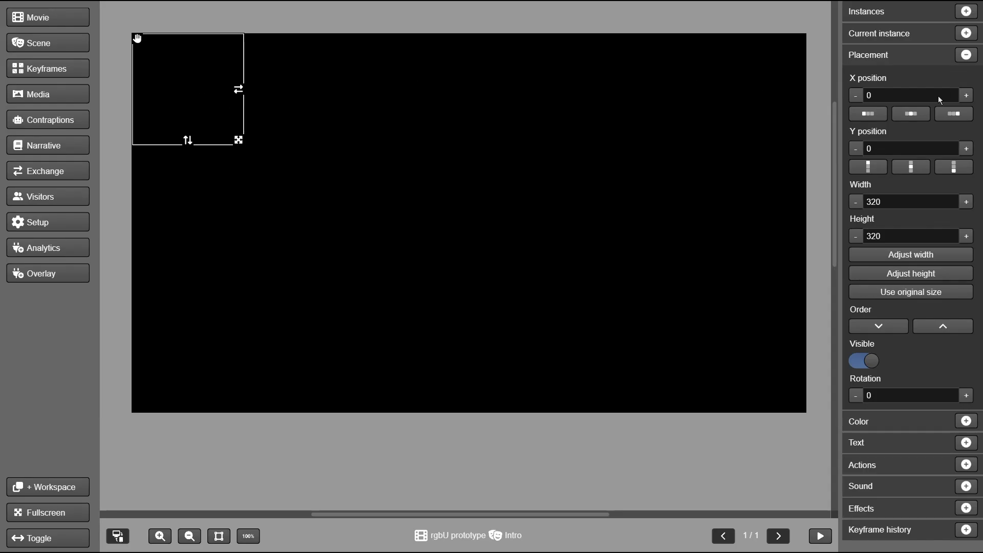
left_click(906, 295)
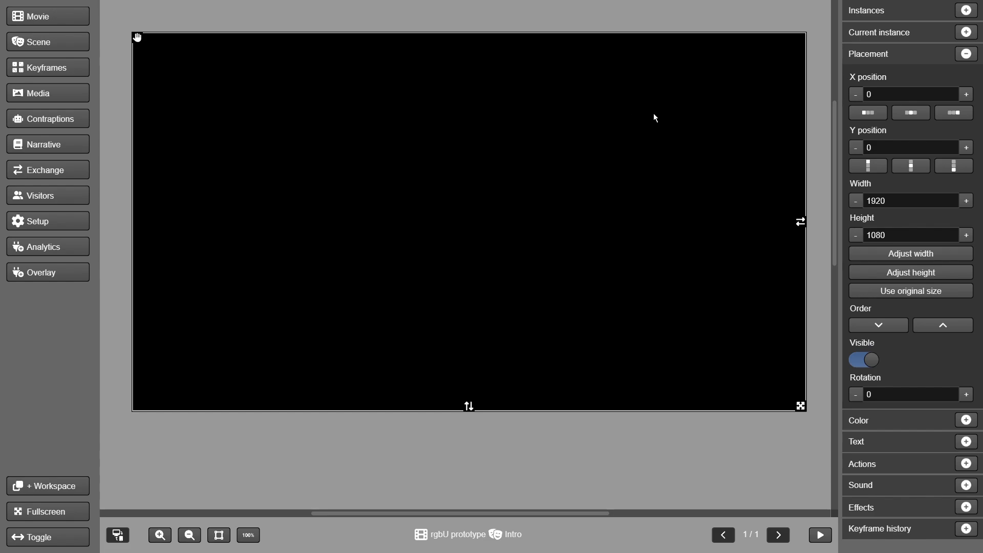
Step: Play the video on the stage and rename its instance as background
left_click(966, 32)
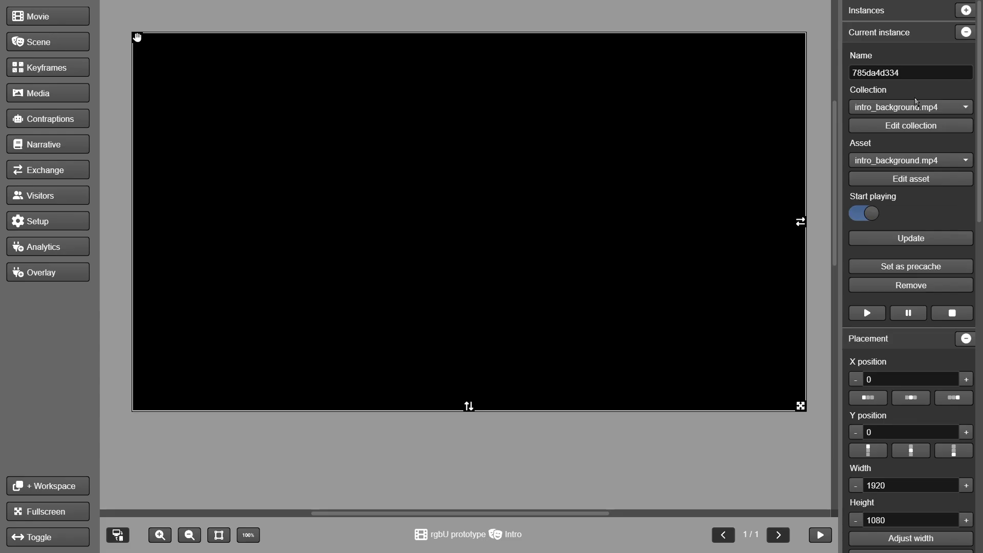
left_click(868, 314)
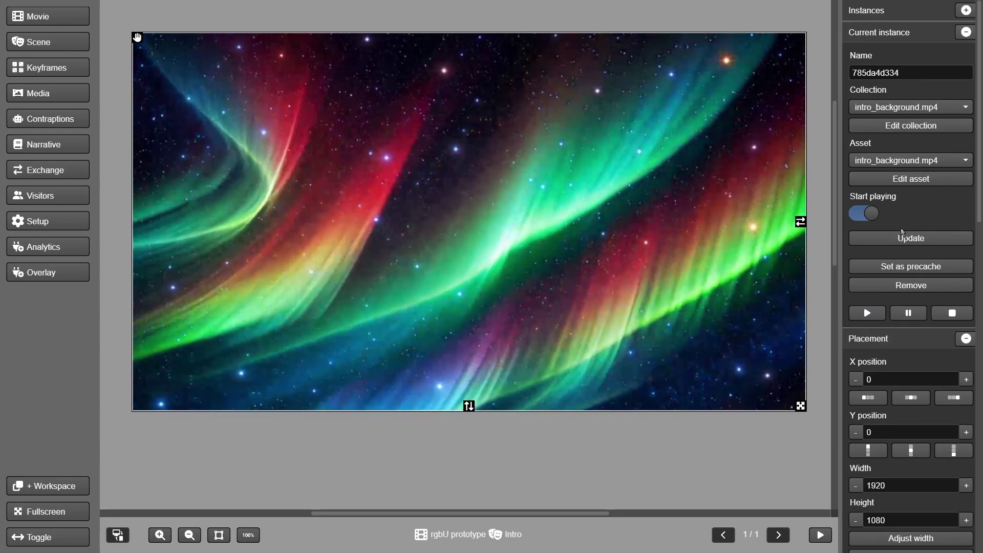
left_click(920, 73)
key("BackSpace")
key("BackSpace")
key("BackSpace")
key("BackSpace")
key("BackSpace")
key("BackSpace")
key("BackSpace")
key("BackSpace")
key("BackSpace")
key("BackSpace")
type("b")
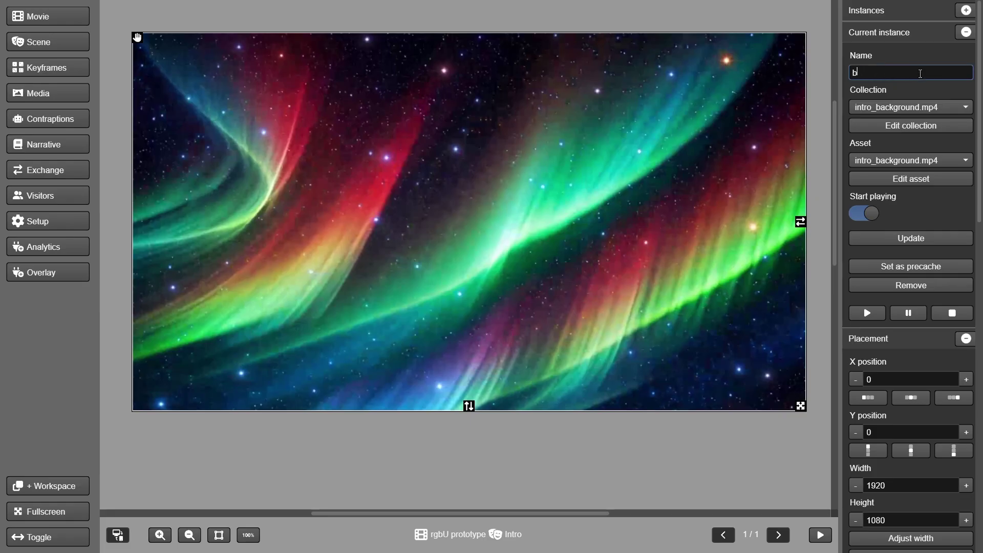
type("ackground")
left_click(916, 239)
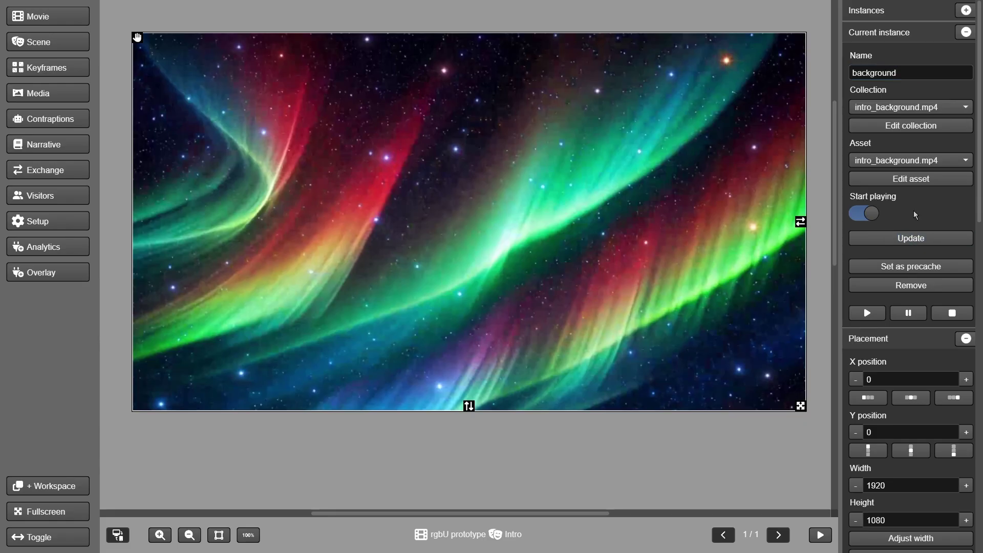
Step: Rename the background video's collection as Intro and apply the collection changes
left_click(912, 127)
left_click(358, 127)
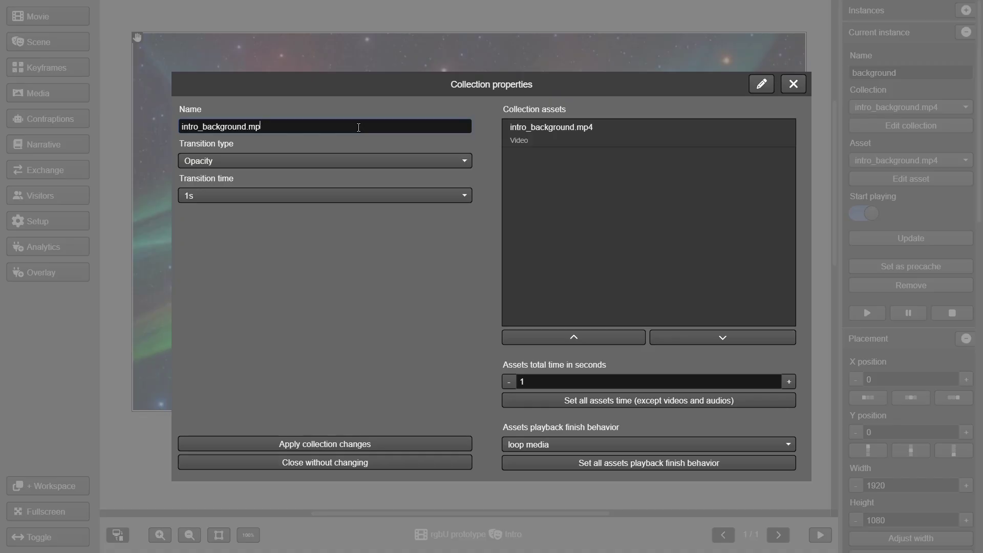
key("BackSpace")
key("BackSpace")
key("BackSpace")
key("BackSpace")
key("BackSpace")
key("BackSpace")
key("BackSpace")
key("BackSpace")
key("BackSpace")
key("BackSpace")
key("BackSpace")
key("BackSpace")
key("BackSpace")
key("BackSpace")
key("BackSpace")
key("BackSpace")
key("BackSpace")
key("BackSpace")
key("BackSpace")
type("Intro")
left_click(451, 445)
Step: Deselect the background video, preview the scene's playback, and return to the editor
left_click(484, 280)
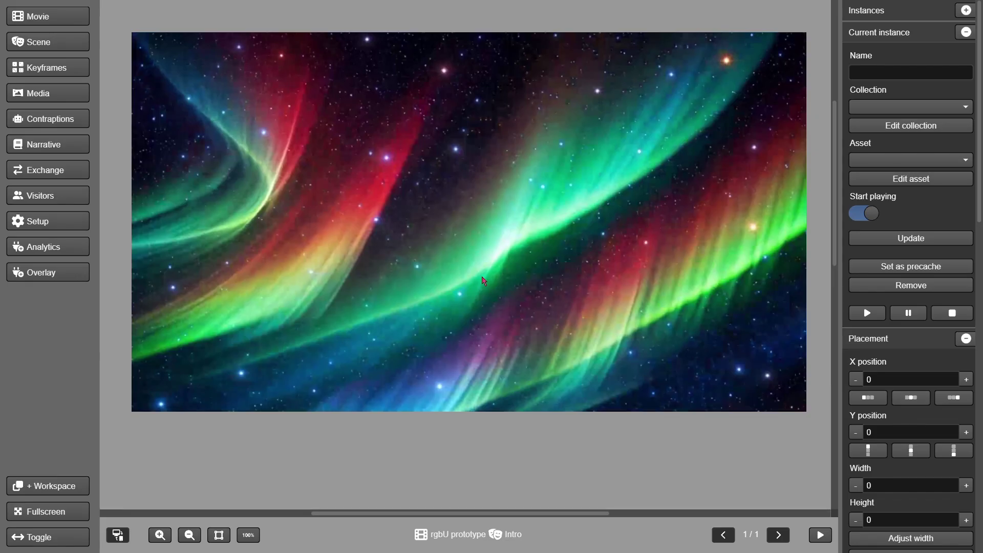
left_click(821, 536)
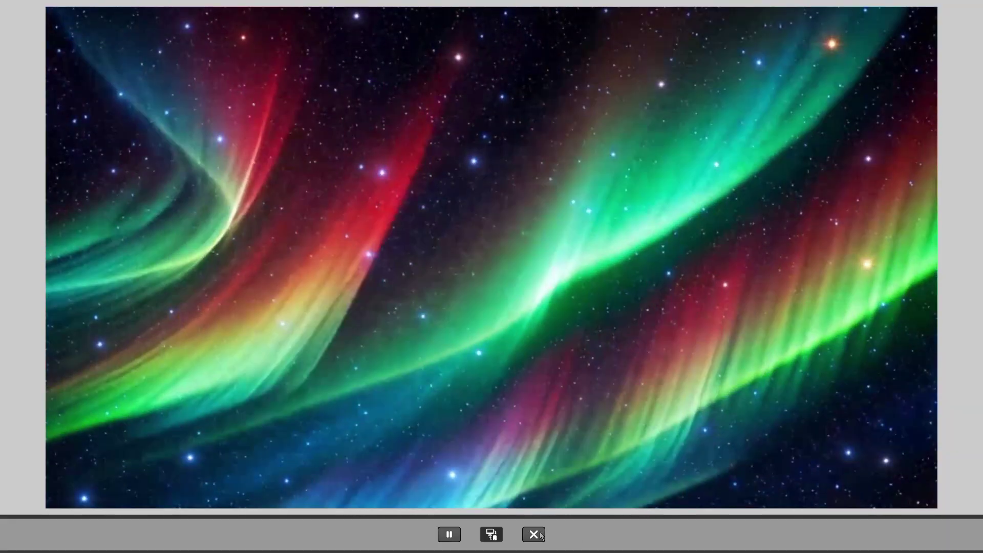
left_click(539, 536)
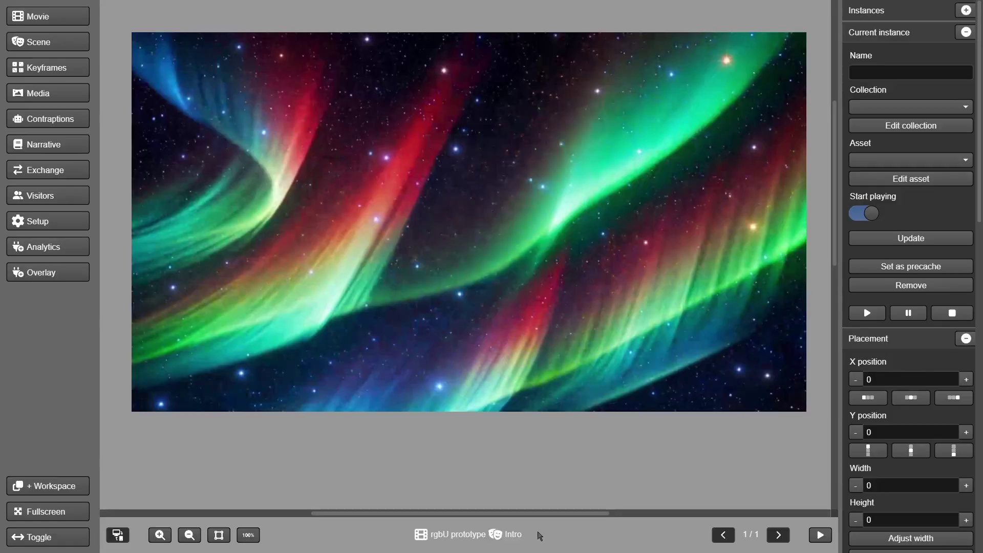
Step: Examine the playback finish behavior options of the background video asset, closing its properties without changes
left_click(716, 267)
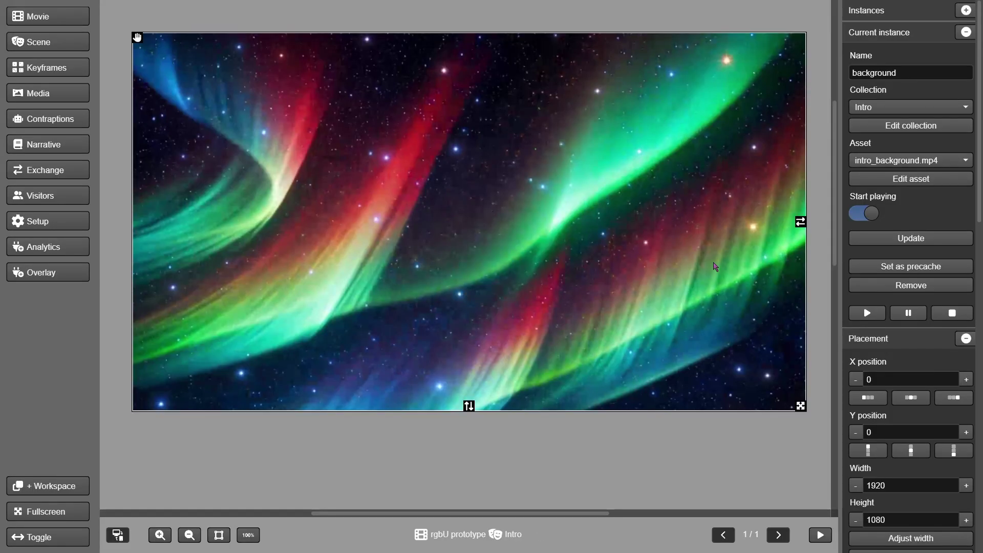
left_click(920, 183)
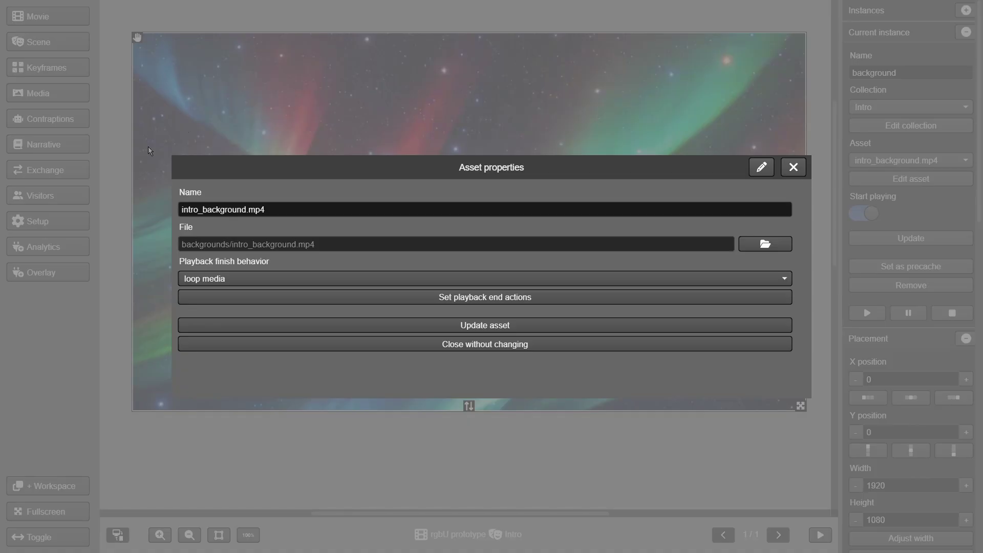
left_click(290, 280)
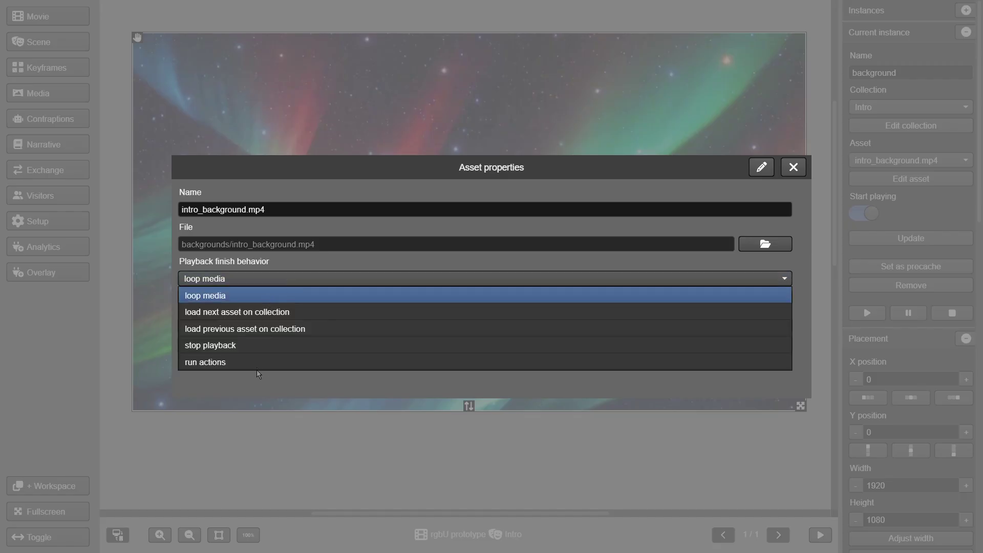
left_click(283, 192)
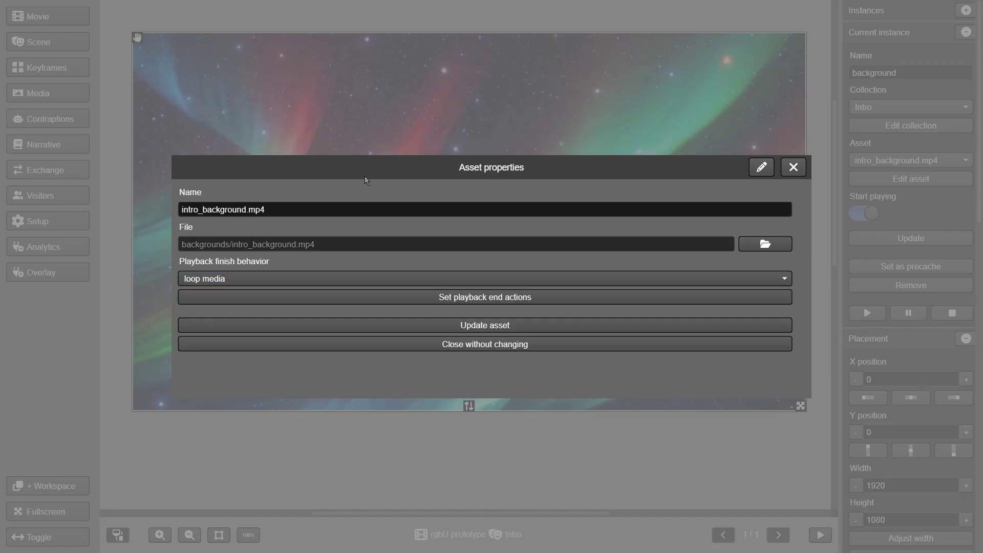
left_click(793, 168)
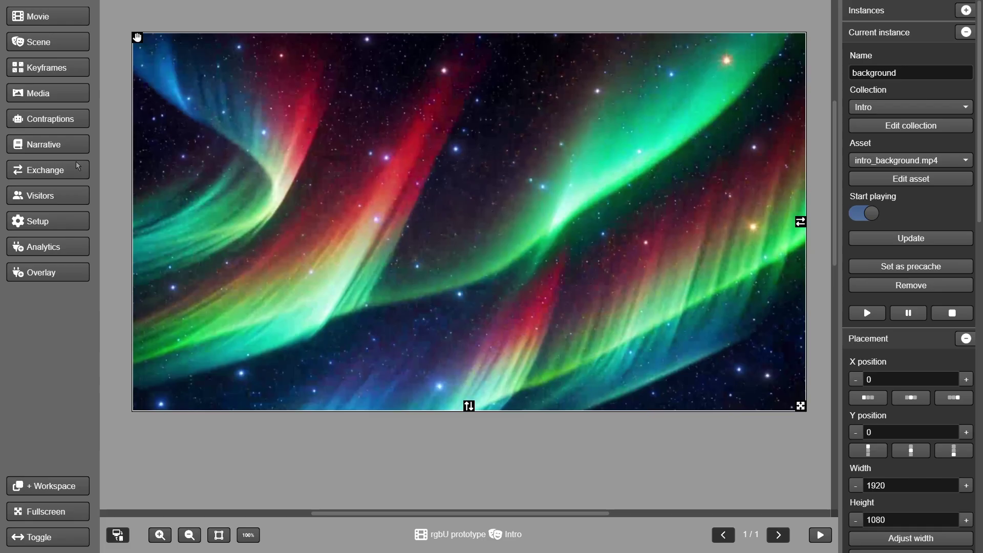
Step: Examine the string and array files english.json and portuguese.json available in the movie
left_click(49, 102)
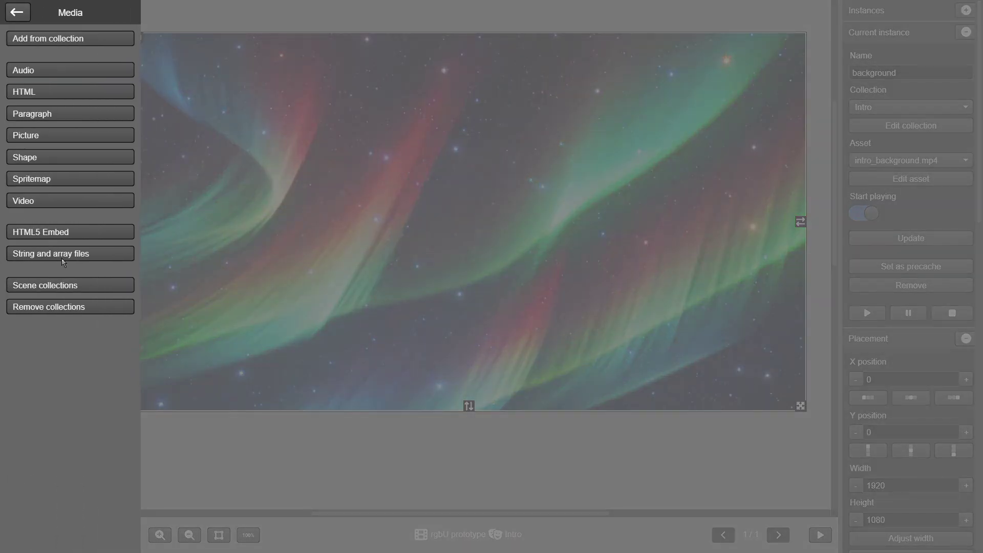
left_click(61, 258)
left_click(217, 149)
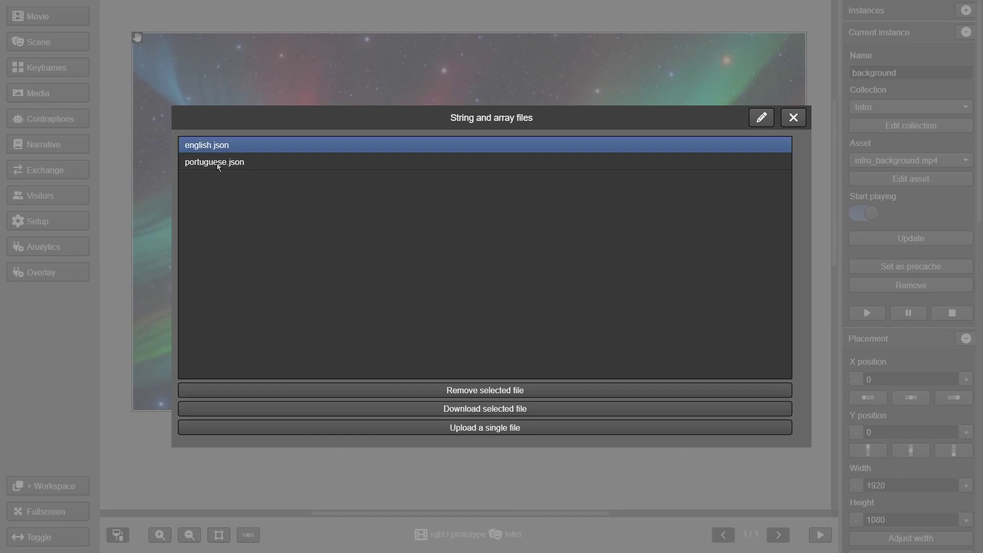
left_click(218, 163)
left_click(794, 118)
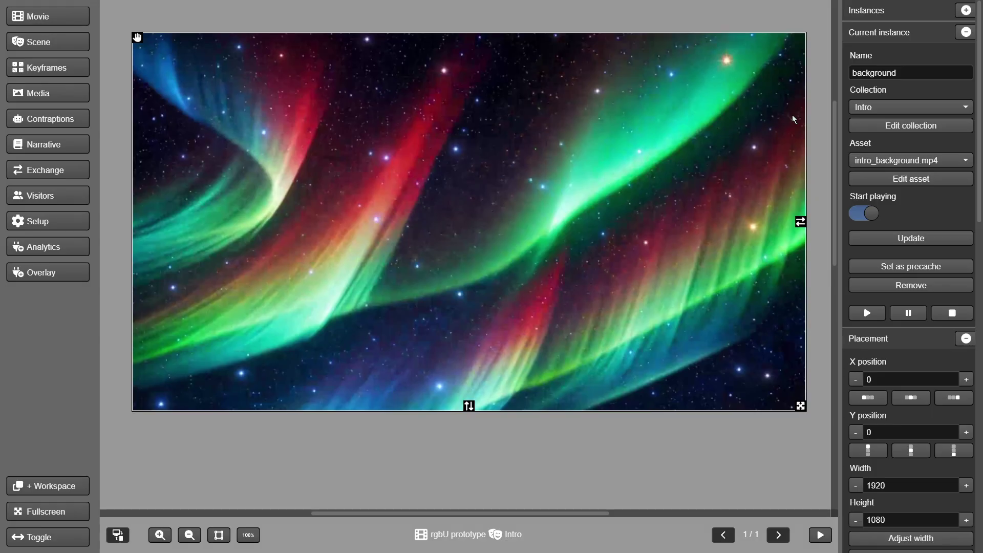
Step: Examine the narrative's dialogue settings and close them without changes
left_click(41, 149)
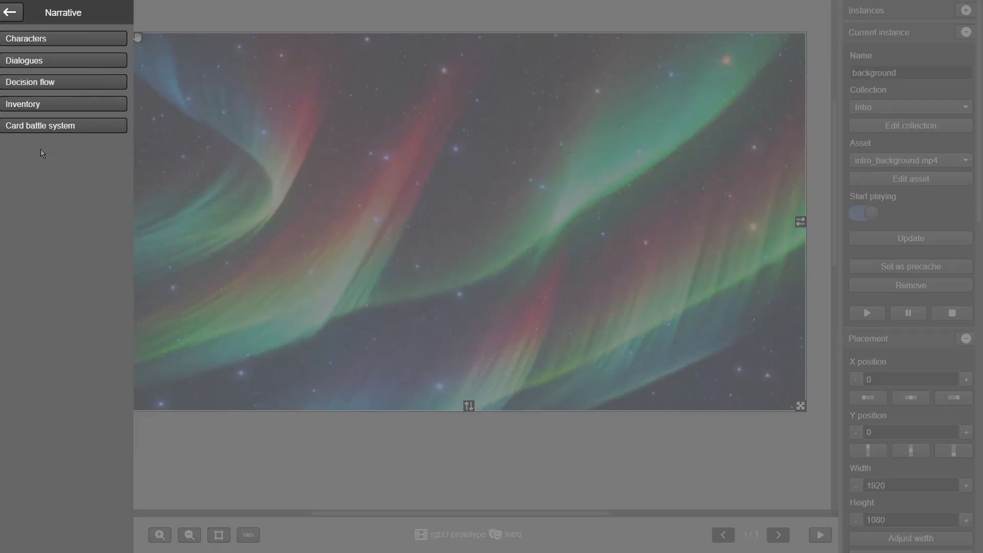
left_click(50, 62)
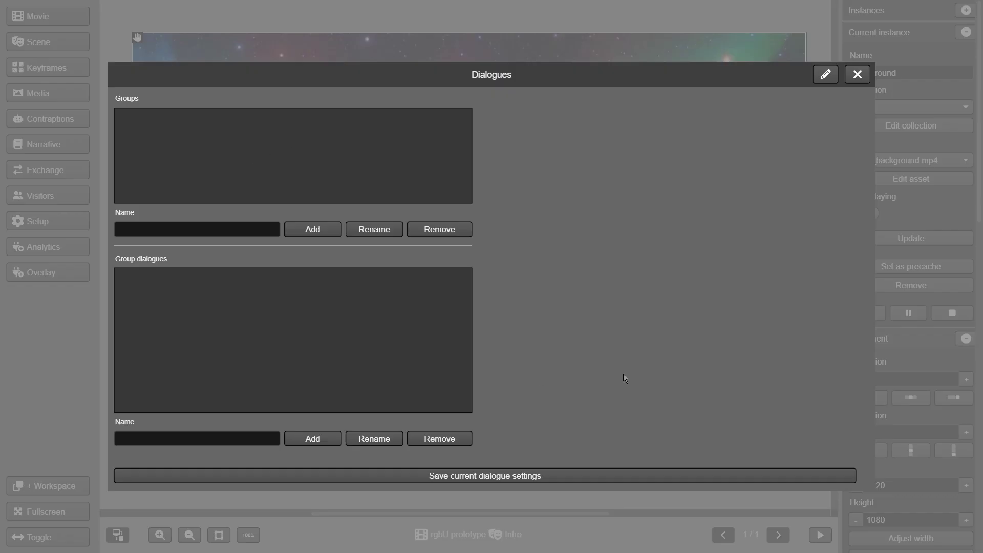
key("Escape")
Step: Add a paragraph asset with the placeholder text "Lorem ipsum dolor sit amet..." to the stage in the Intro collection
left_click(60, 97)
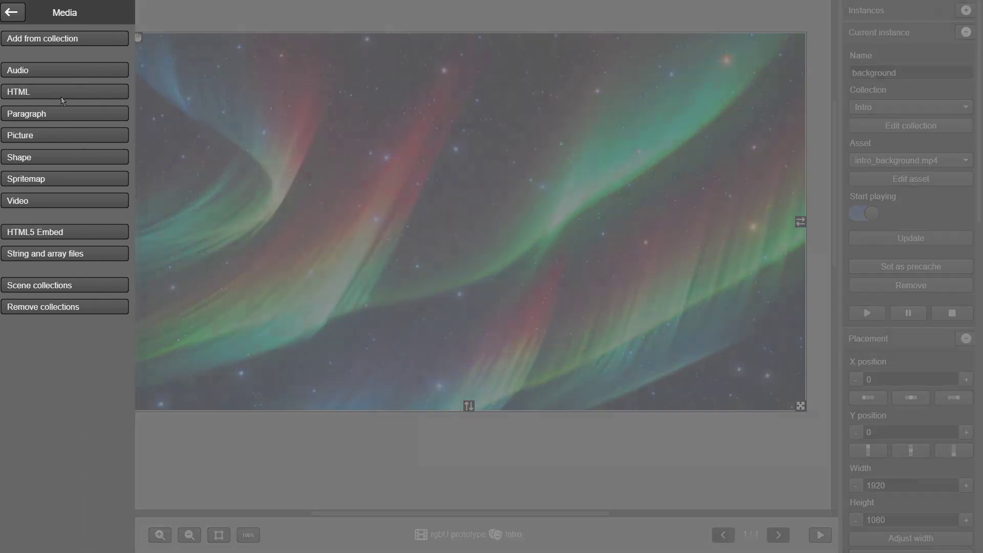
left_click(54, 115)
left_click(602, 454)
left_click(531, 468)
left_click(432, 268)
type("Lorem ipsum dolor sit amet, consectetur adipiscing elit. Nunc et elementum neque. Donec aliquam venenatis lacus accumsan eleifend. Phasellus accumsan, quam quis pulvinar pulvinar, nisl neque gravida leo, nec imperdiet arcu diam sit amet sapien.")
left_click(460, 454)
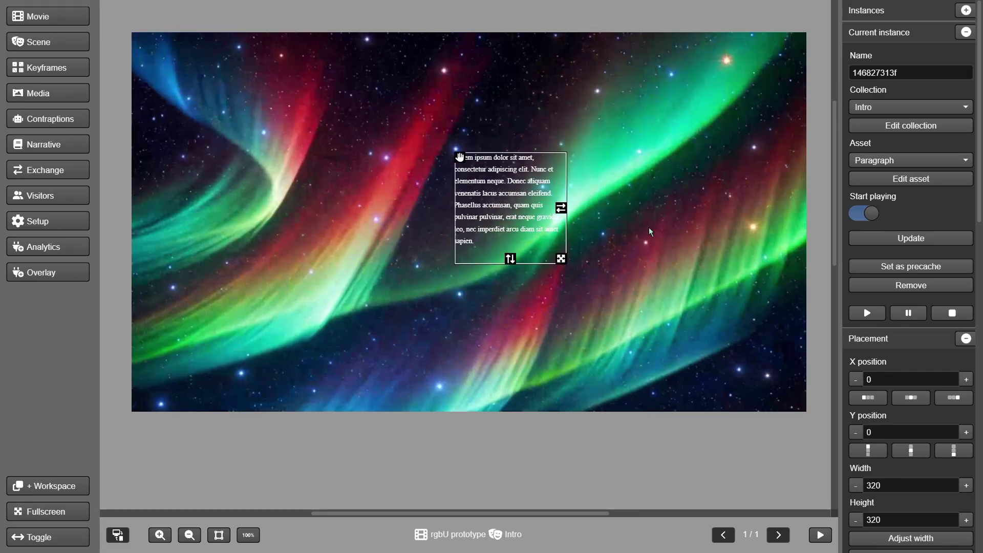
Step: Format the paragraph text in Averia Serif GWF, size 40, bold and center-aligned
scroll(936, 366, "down", 5)
left_click(967, 456)
scroll(918, 369, "down", 3)
left_click(912, 361)
left_click(863, 395)
key("BackSpace")
key("BackSpace")
type("40")
left_click(864, 465)
scroll(899, 469, "down", 2)
left_click(900, 471)
left_click(870, 481)
Step: Move the paragraph toward the stage's left side and widen its box to span most of the stage
left_click_drag(459, 156, 240, 153)
left_click_drag(345, 208, 689, 204)
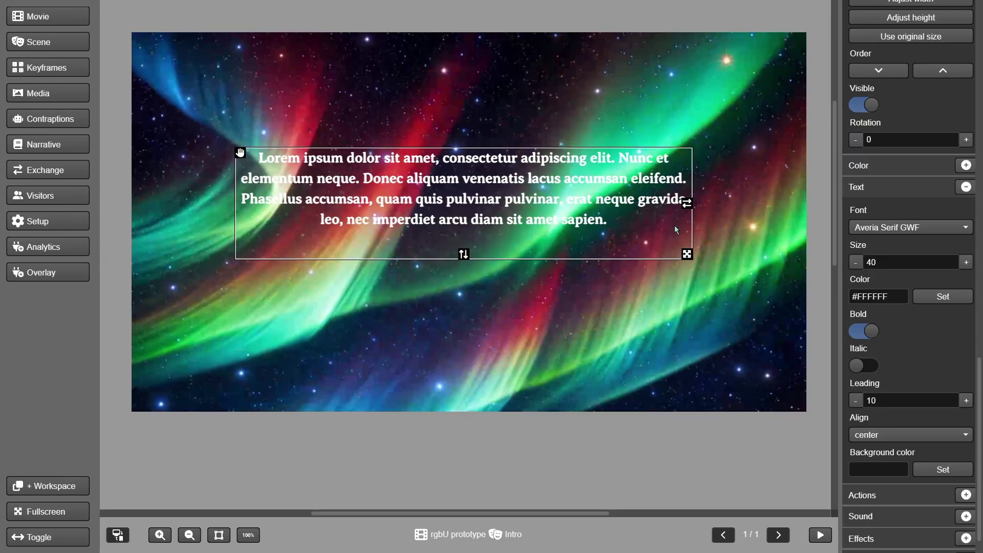
Step: Set the paragraph's text size to 60 and enlarge its box in width and height to hold the full text
type("60")
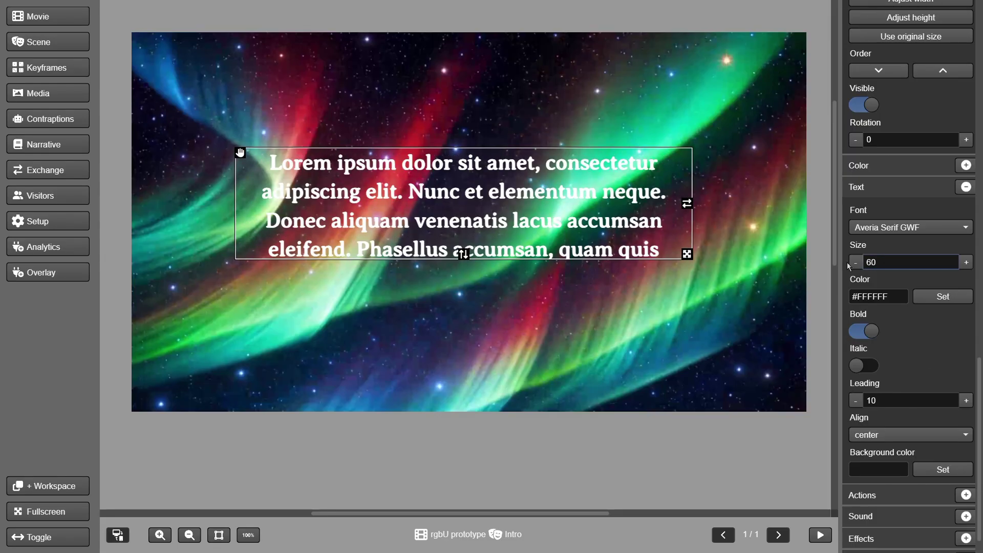
left_click(692, 184)
left_click_drag(657, 183, 738, 200)
left_click_drag(468, 229, 468, 275)
left_click(265, 195)
Step: Upload the picture arrow_next.png and add it to the Intro collection and the stage
left_click(45, 98)
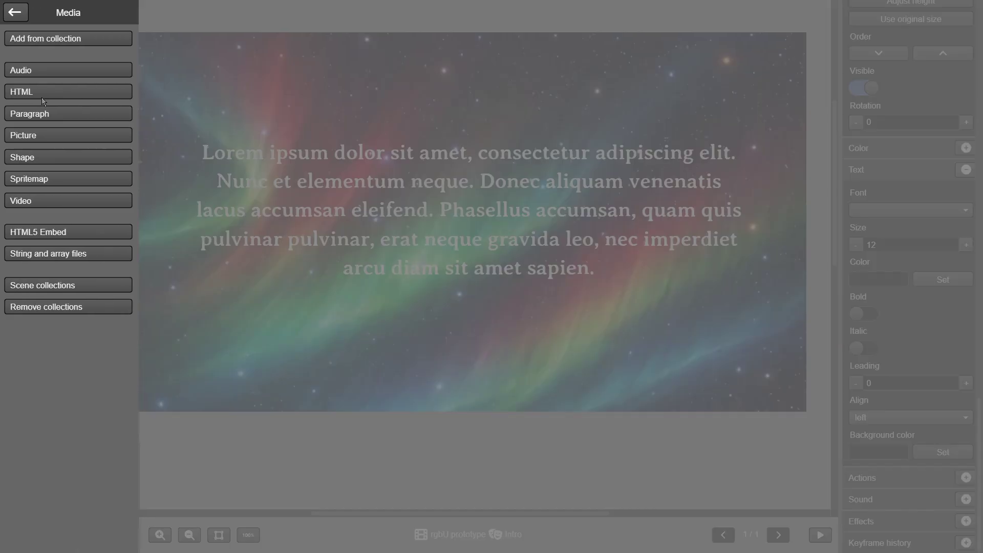
left_click(44, 135)
left_click(494, 462)
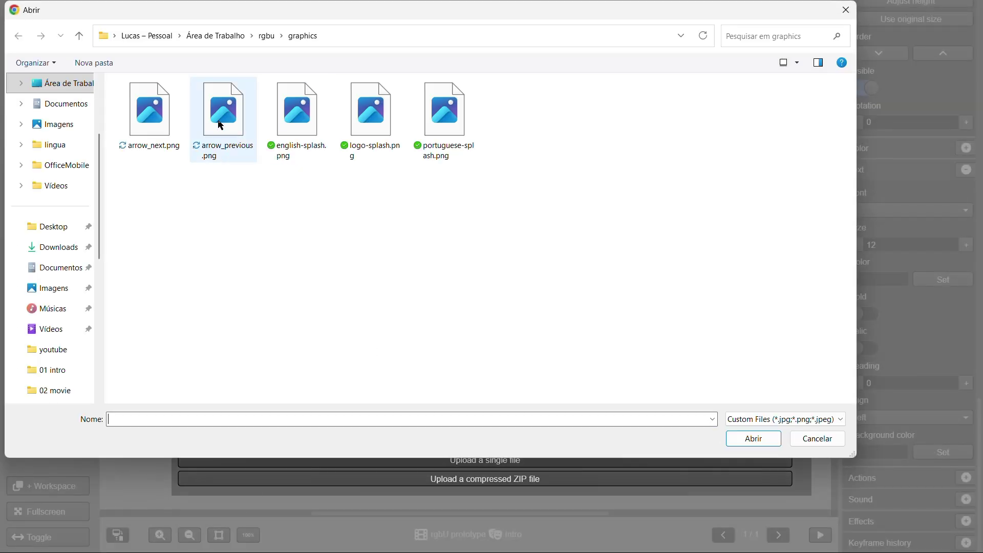
double_click(151, 116)
left_click(223, 112)
left_click(389, 364)
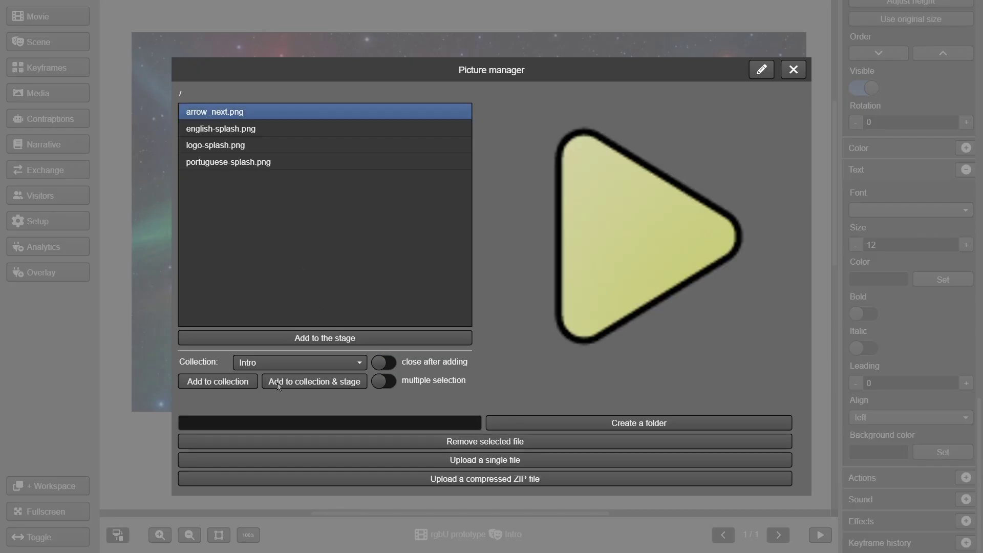
left_click(299, 385)
Step: Upload the picture arrow_previous.png and add it to the Intro collection and the stage
left_click(392, 457)
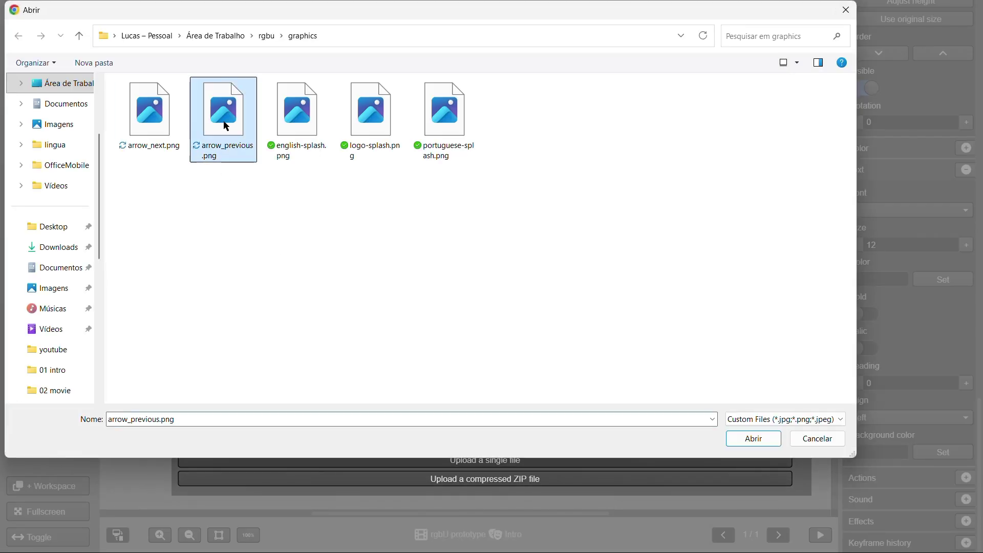
double_click(219, 120)
left_click(220, 129)
left_click(389, 365)
left_click(342, 383)
Step: Move the next arrow to the stage's lower-right area and apply its original picture size
left_click(190, 87)
left_click_drag(189, 87, 720, 340)
scroll(939, 369, "up", 2)
scroll(912, 290, "up", 3)
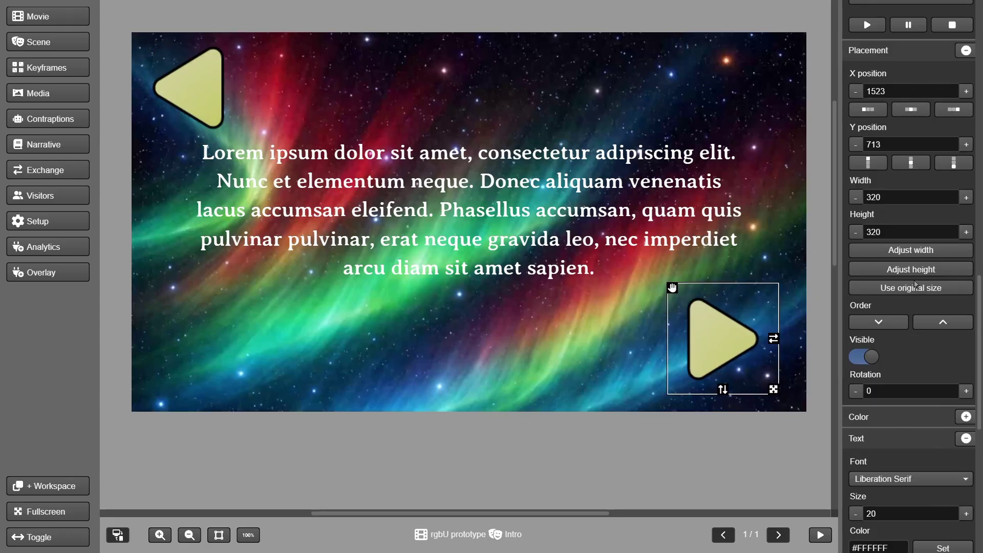
left_click(911, 285)
Step: Shrink the previous arrow, place it at the lower left below the paragraph, and adjust the next arrow's position opposite it
left_click(189, 87)
left_click_drag(237, 138, 141, 76)
left_click_drag(137, 39, 215, 300)
left_click(681, 305)
left_click_drag(682, 306, 715, 322)
Step: Rename the next arrow's instance as "next" and update it
scroll(920, 175, "up", 2)
scroll(921, 178, "up", 5)
left_click(920, 187)
key("ctrl+a")
type("next")
left_click(915, 354)
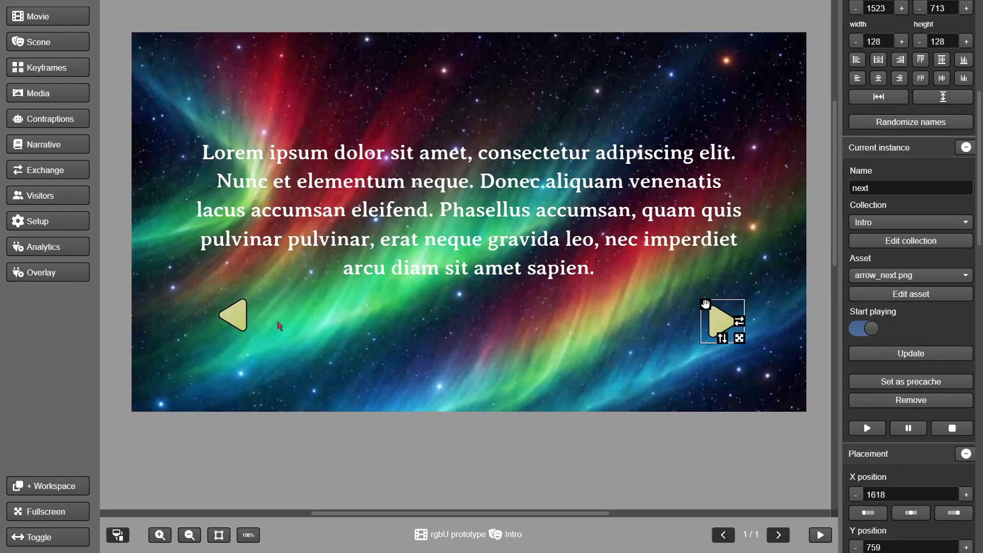
Step: Rename the previous arrow's instance as "previous" and update it
left_click(240, 328)
left_click_drag(902, 187, 826, 188)
type("previous")
left_click(894, 353)
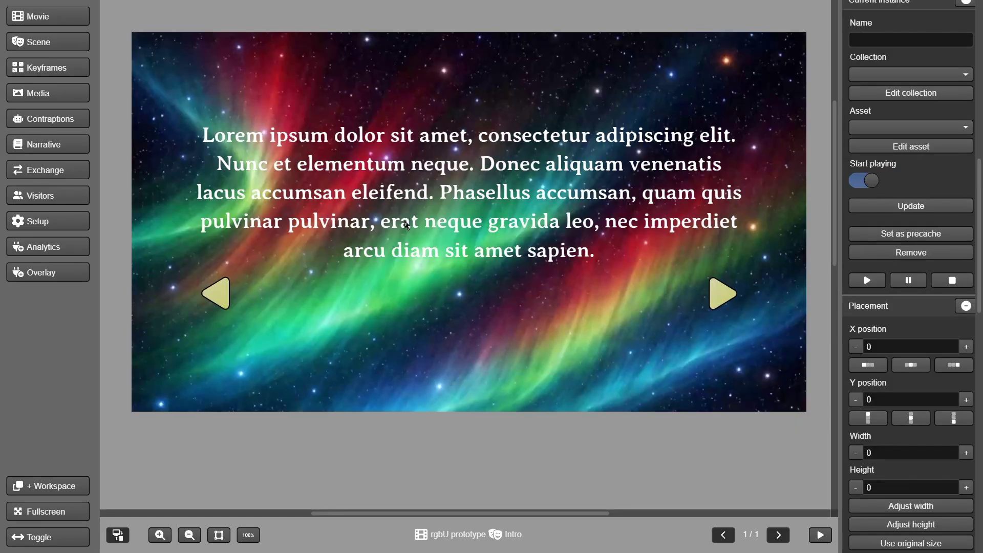
Step: Open the narrative's dialogue settings and add a dialogue group named "intro"
left_click(72, 146)
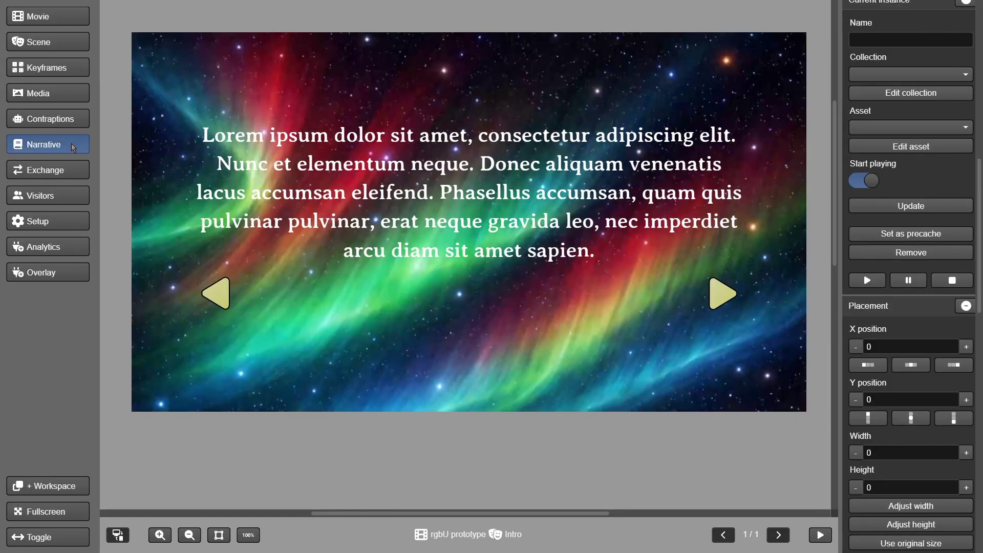
left_click(46, 62)
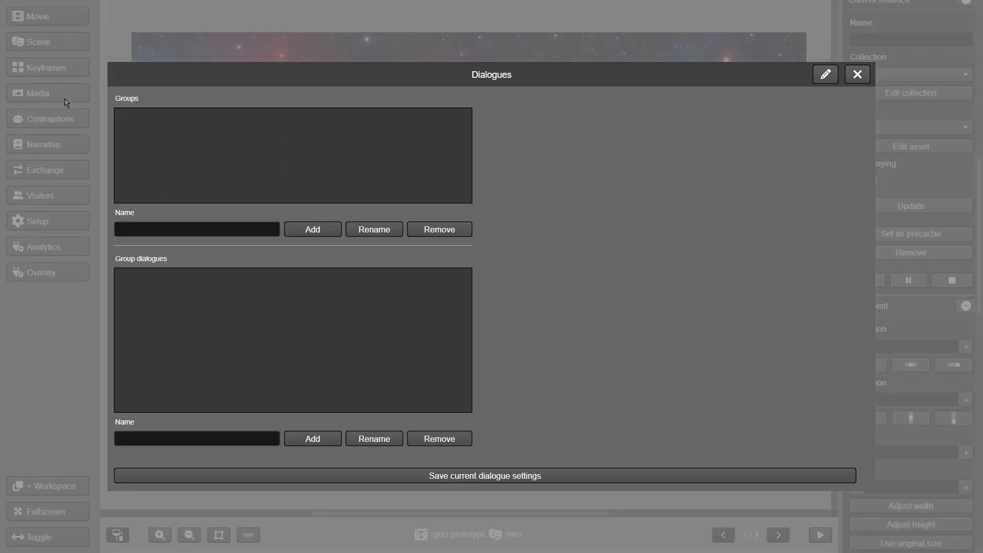
left_click(214, 229)
type("intro")
left_click(315, 233)
Step: Add a dialogue named "presentation" to the intro group and open it for editing
left_click(139, 119)
left_click(251, 437)
type("p")
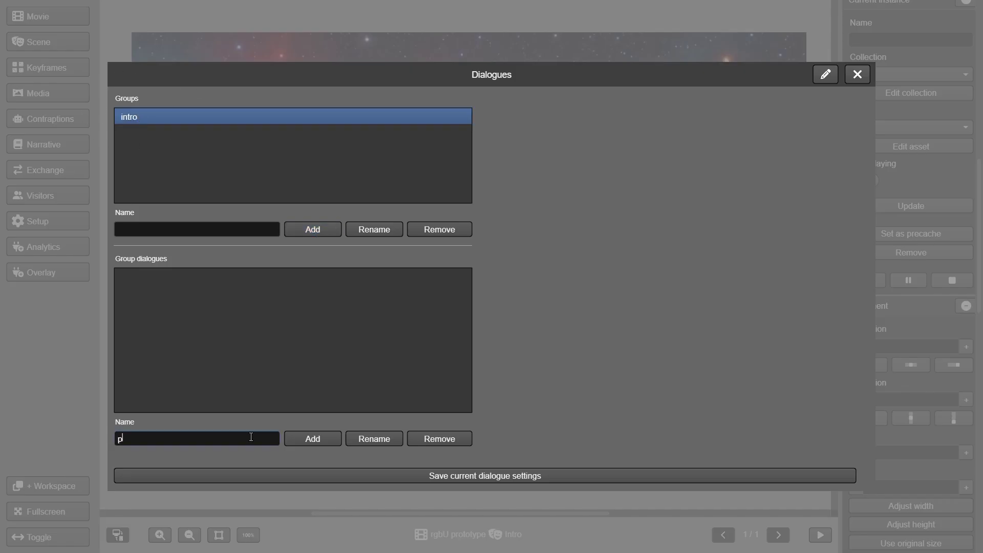
type("resentation")
left_click(303, 439)
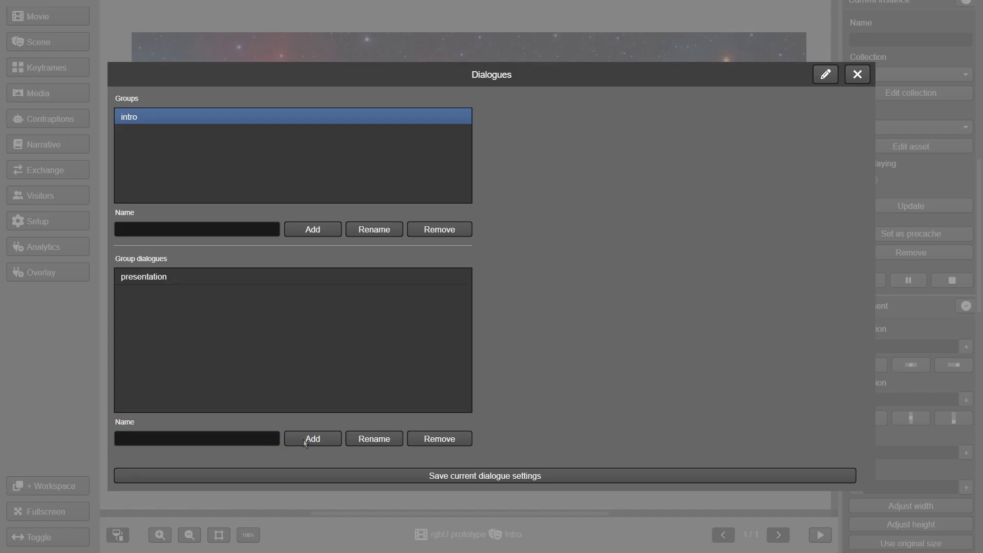
left_click(169, 278)
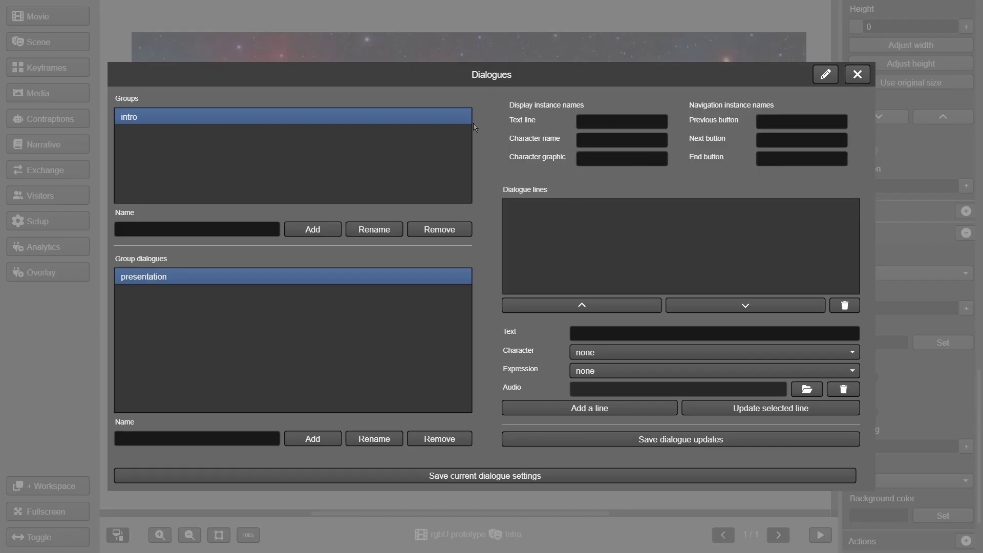
Step: Assign the presentation dialogue's instances: "intro text" as text line, "previous" as previous button and "next" as next button
left_click(608, 118)
type("intro text")
left_click(790, 120)
type("previous")
left_click(803, 139)
type("next")
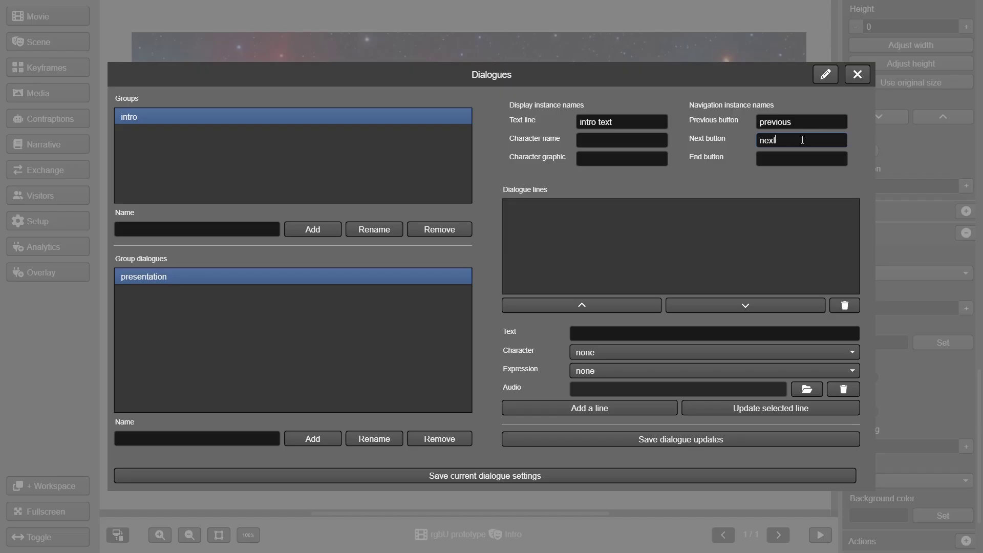
key("Return")
Step: Enter $intro01 as the first dialogue line's text, keeping character and expression at none
left_click(625, 334)
left_click(729, 335)
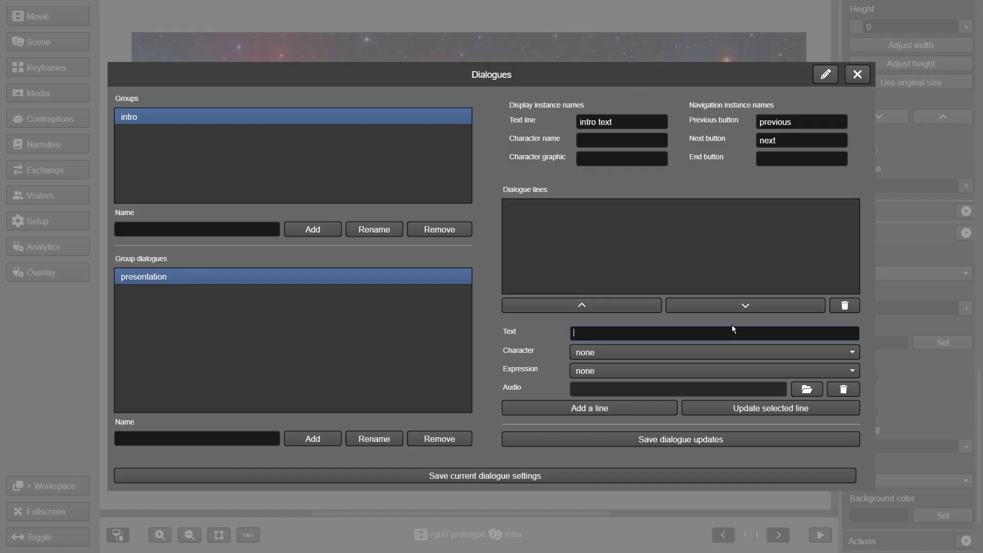
type("$intro01")
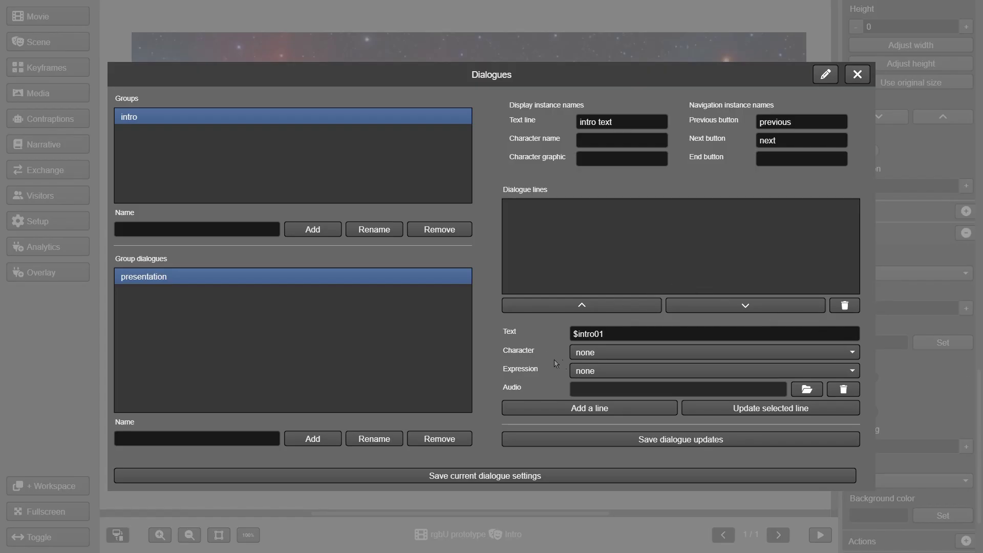
left_click(591, 353)
left_click(607, 376)
left_click(629, 370)
left_click(625, 392)
Step: Upload the compressed file "intro speech.zip" from the rgbu sounds folder to the audio library
left_click(813, 394)
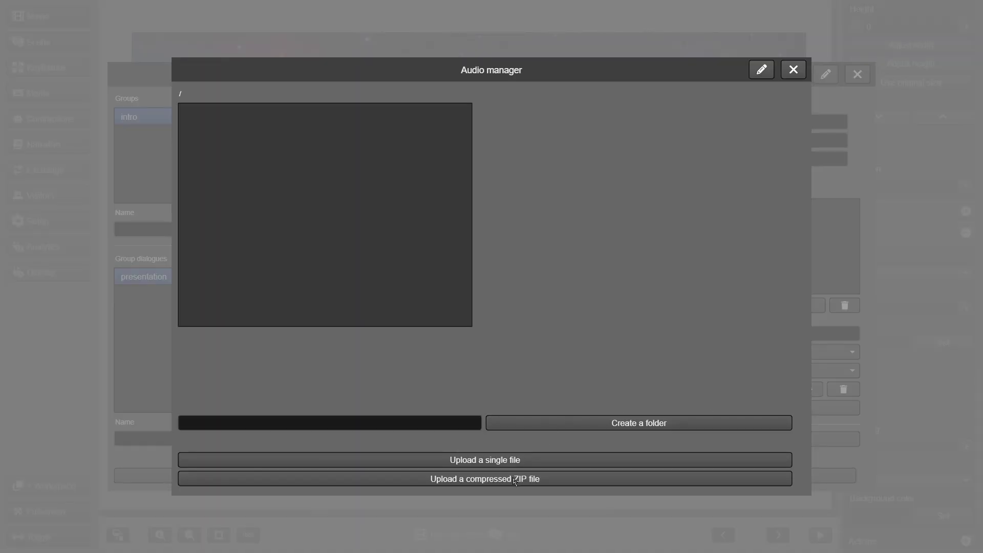
left_click(516, 482)
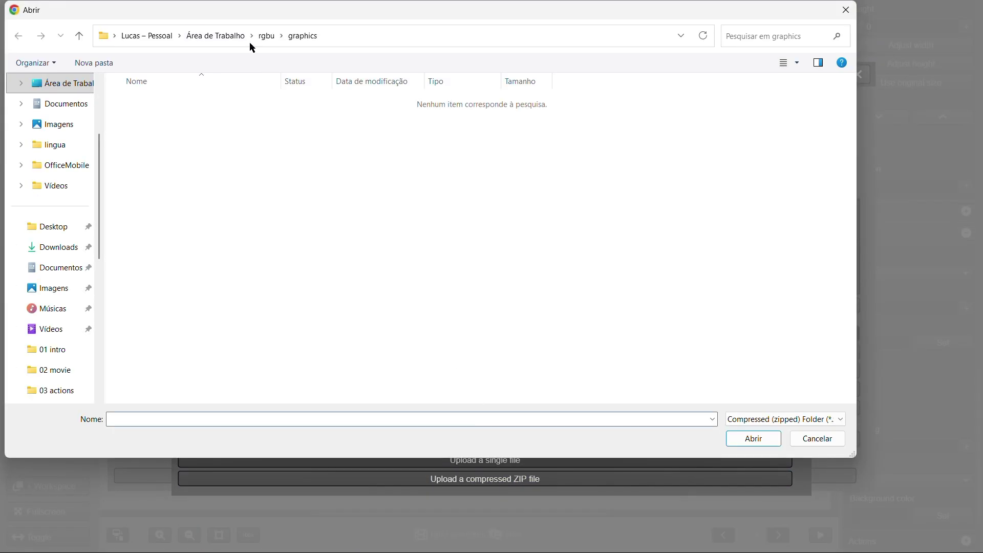
left_click(265, 35)
double_click(137, 148)
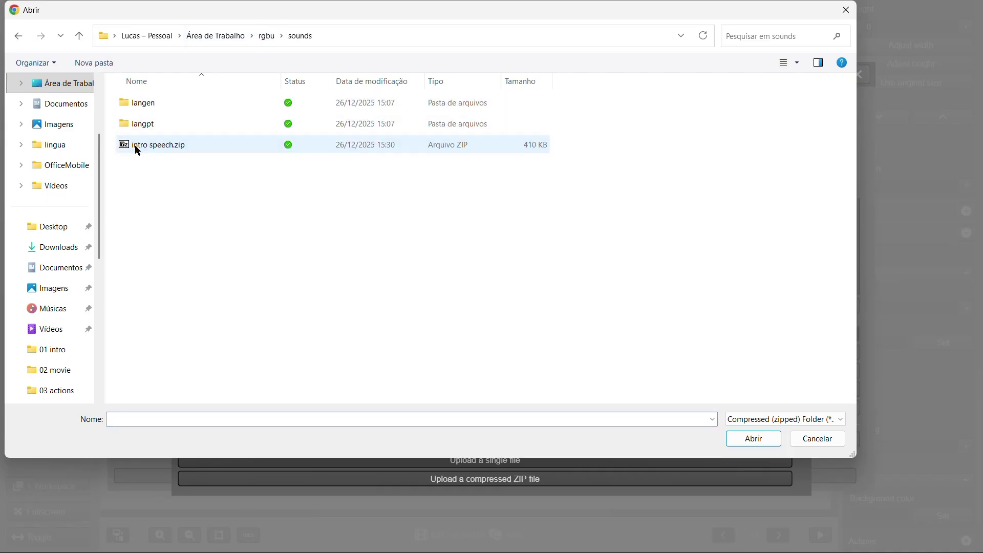
double_click(144, 146)
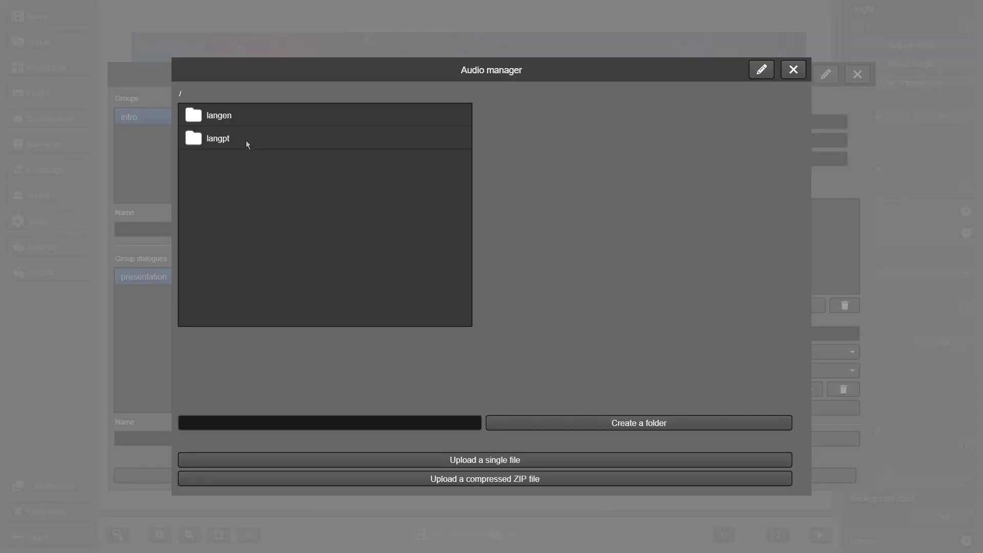
Step: Look into the langpt folder, pick langen/intro/01.mp3 as the audio for $intro01, and add the line to the dialogue
left_click(199, 145)
double_click(200, 145)
left_click(199, 146)
left_click(195, 120)
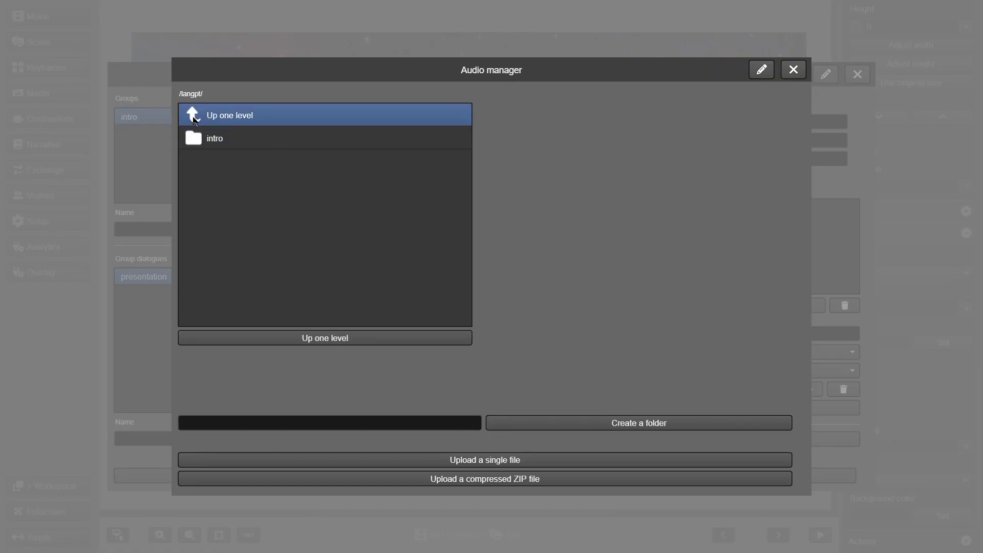
double_click(196, 121)
double_click(226, 119)
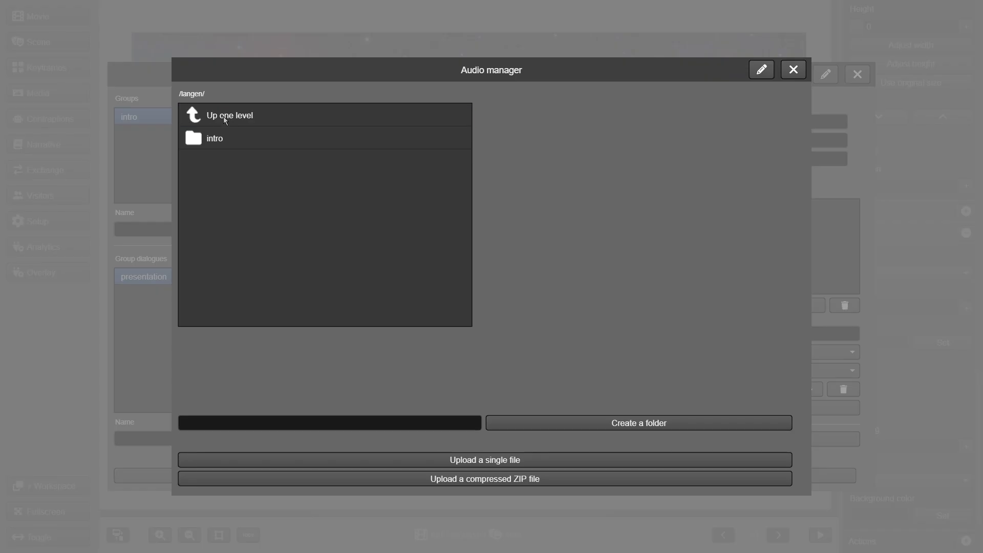
left_click(219, 144)
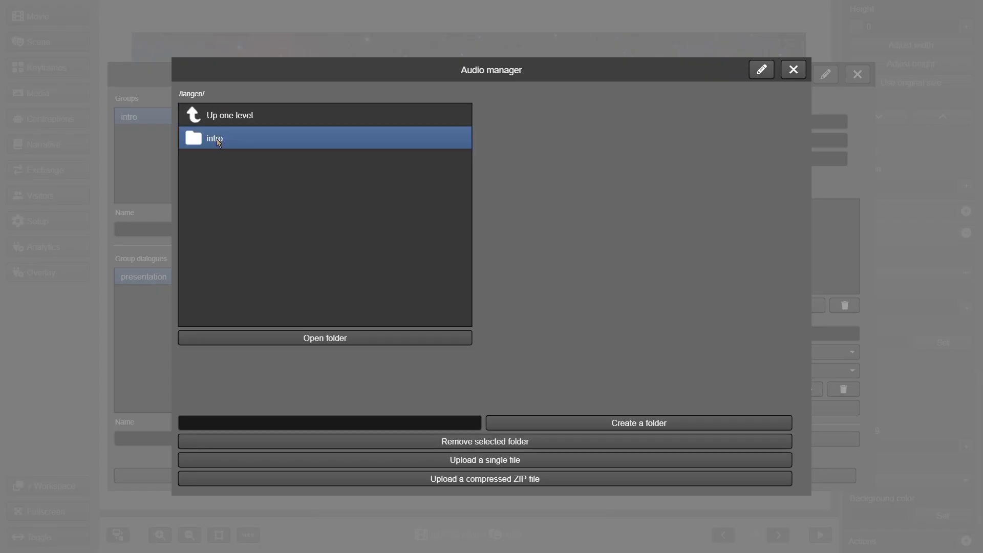
double_click(219, 143)
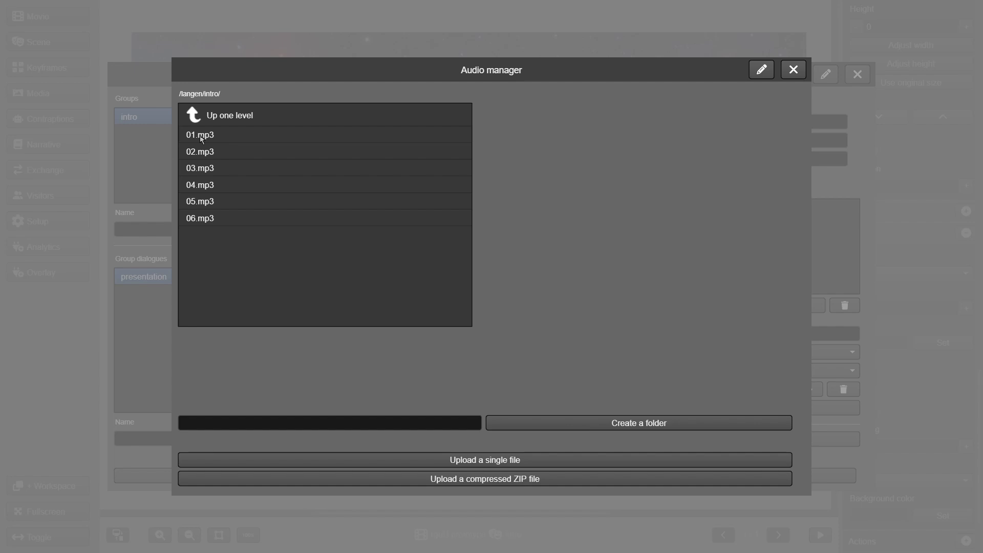
left_click(202, 137)
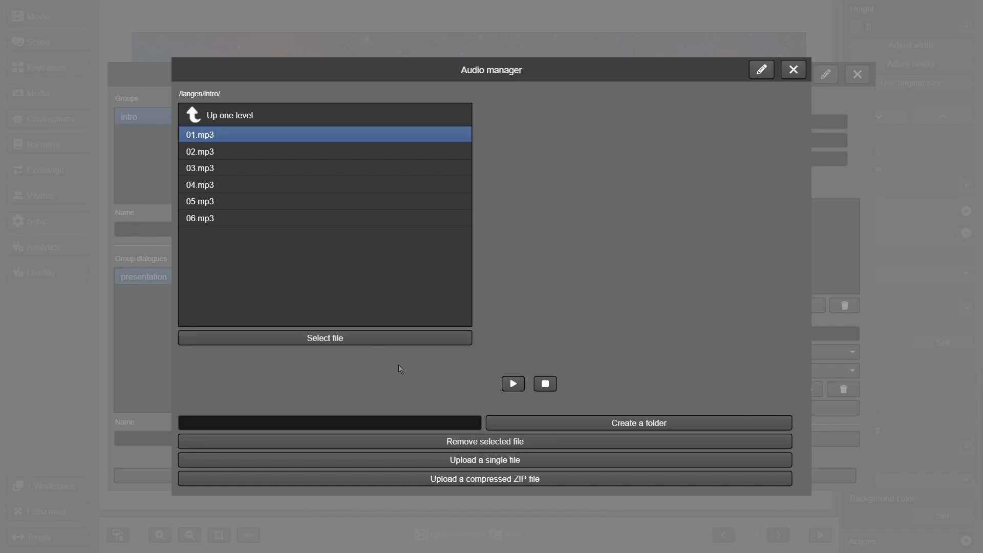
left_click(413, 341)
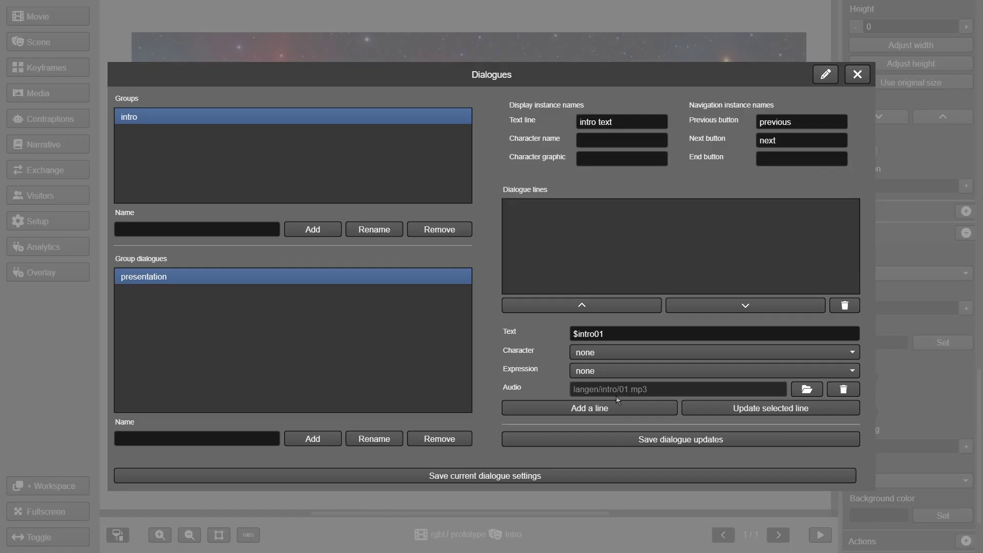
left_click(626, 407)
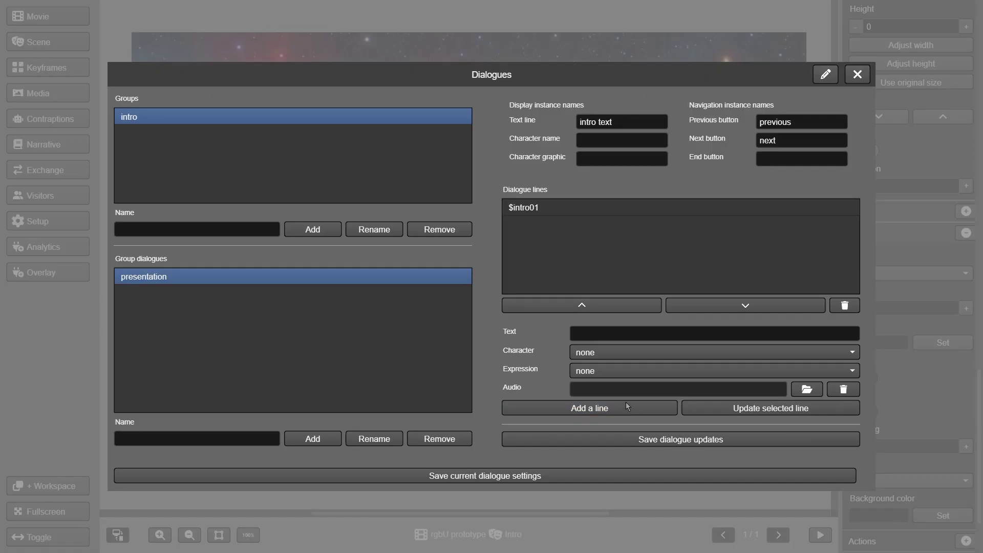
Step: Add the dialogue line $intro02 with langen/intro/02.mp3 as its audio
left_click(538, 210)
left_click(807, 390)
left_click(202, 117)
double_click(202, 116)
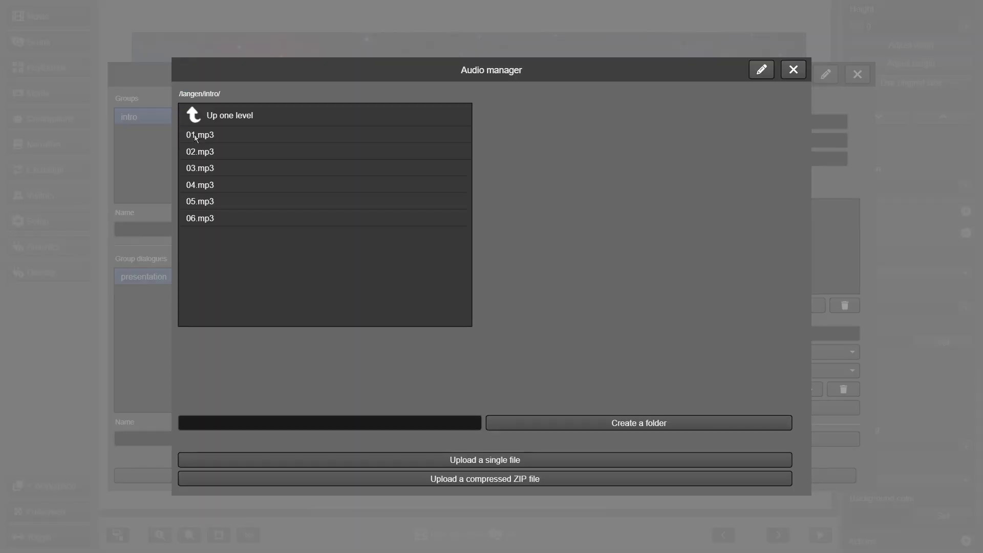
left_click(195, 149)
left_click(413, 341)
left_click(566, 410)
Step: Add the dialogue line $intro03 with langen/intro/03.mp3 as its audio
left_click(591, 334)
type("$intro03")
left_click(808, 389)
double_click(201, 112)
double_click(197, 137)
left_click(197, 165)
left_click(567, 409)
Step: Add the dialogue line $intro04 with langen/intro/04.mp3 as its audio
left_click(591, 334)
type("$intro04")
left_click(807, 389)
left_click(189, 117)
double_click(201, 116)
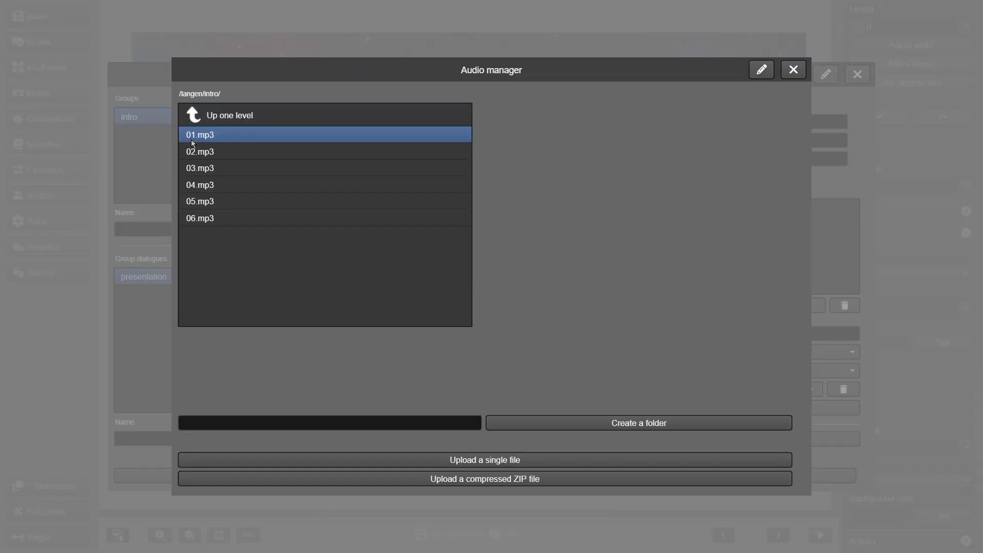
double_click(197, 137)
left_click(198, 185)
left_click(590, 409)
Step: Add the dialogue line $intro05 with langen/intro/05.mp3 as its audio
left_click(609, 334)
type("$intro05")
left_click(808, 390)
double_click(201, 114)
double_click(197, 136)
left_click(359, 200)
left_click(660, 408)
Step: Add the dialogue line $intro06 with langen/intro/06.mp3 as its audio
left_click(620, 334)
type("$intro06")
left_click(807, 389)
left_click(194, 118)
double_click(201, 115)
double_click(197, 137)
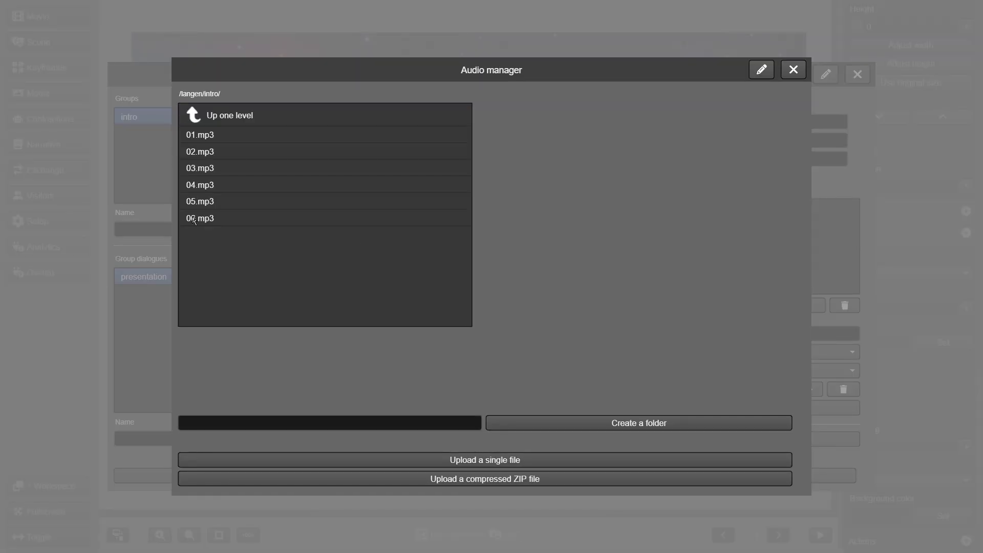
left_click(358, 217)
left_click(563, 408)
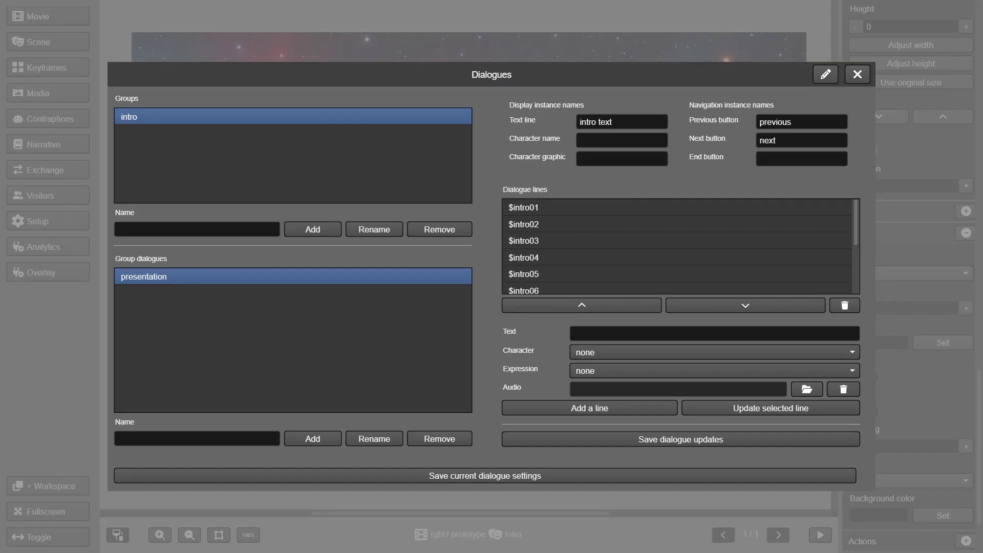
Step: Save the presentation dialogue's updates, reopen it to check its lines, and save the current dialogue settings
left_click(667, 442)
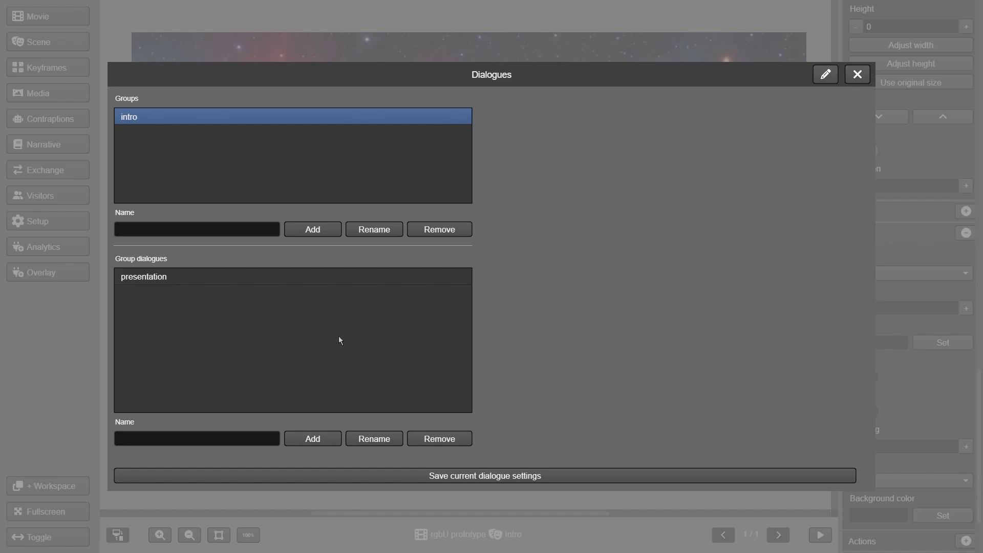
left_click(146, 280)
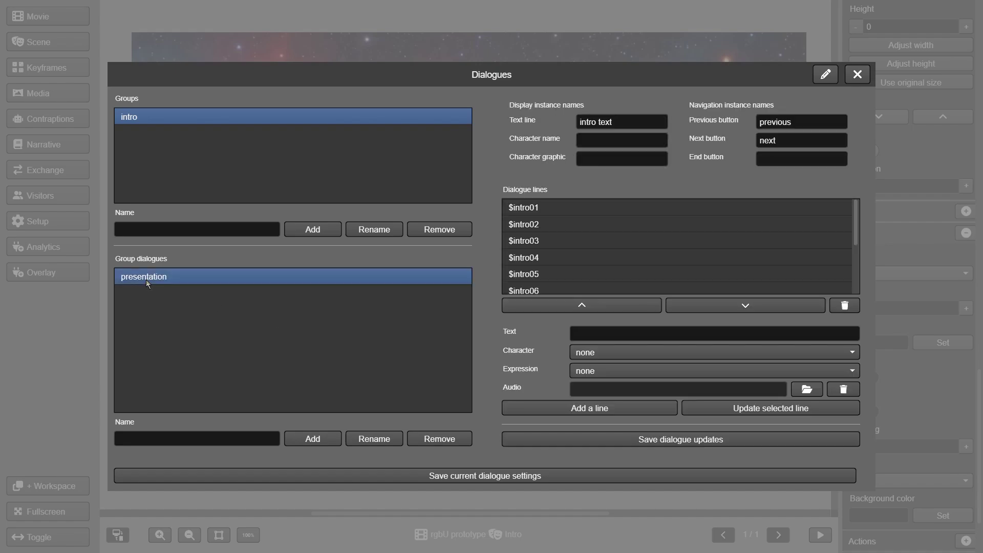
left_click(461, 478)
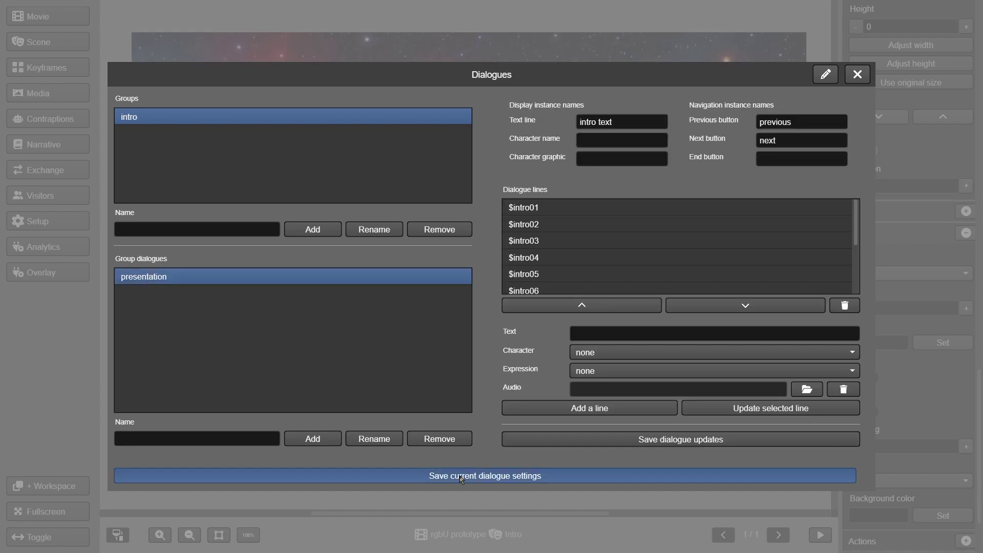
Step: Return to the Intro scene's stage and leave the full-screen view
left_click(66, 40)
left_click(67, 170)
key("Escape")
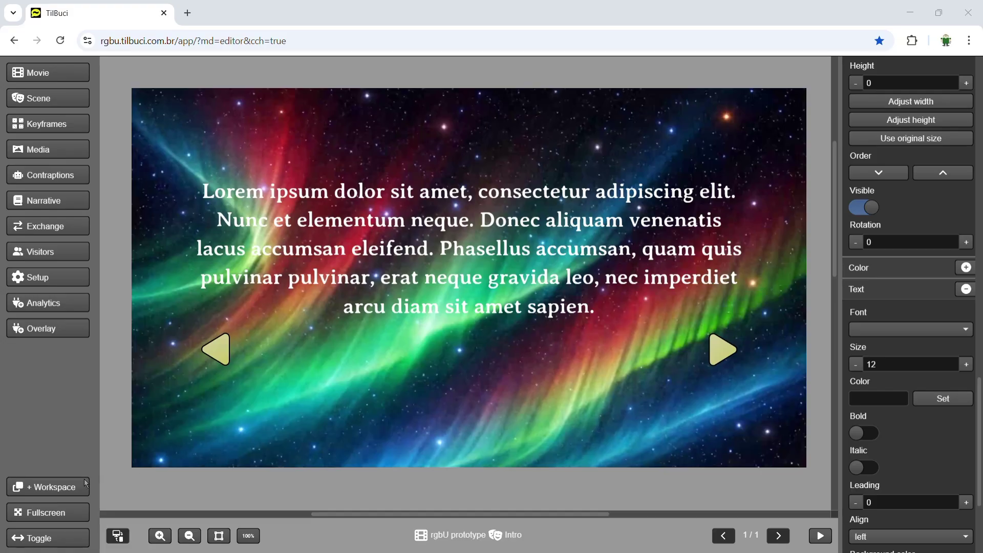
Step: Open an additional workspace and load the rgbU prototype movie's Splash scene in it
left_click(59, 489)
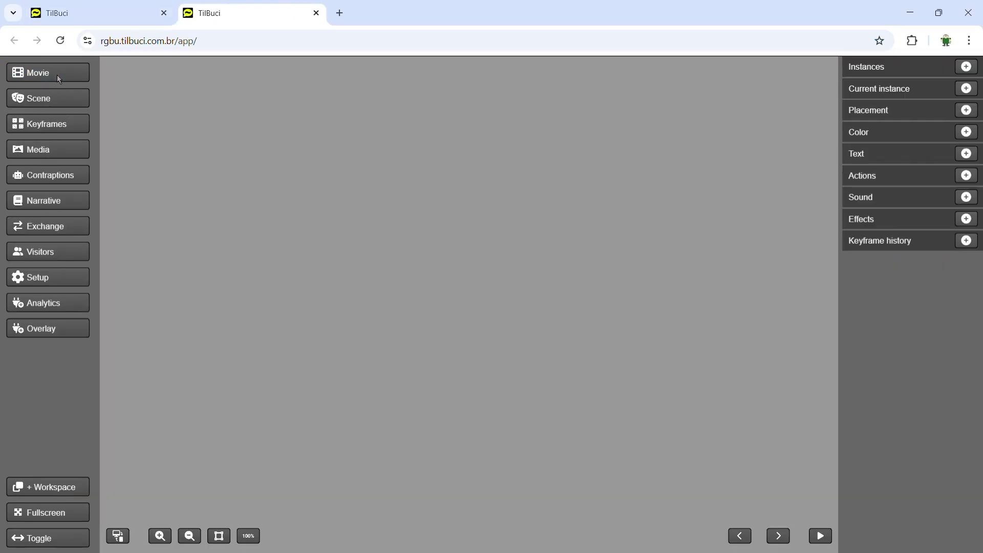
left_click(56, 75)
left_click(57, 115)
double_click(260, 230)
left_click(62, 100)
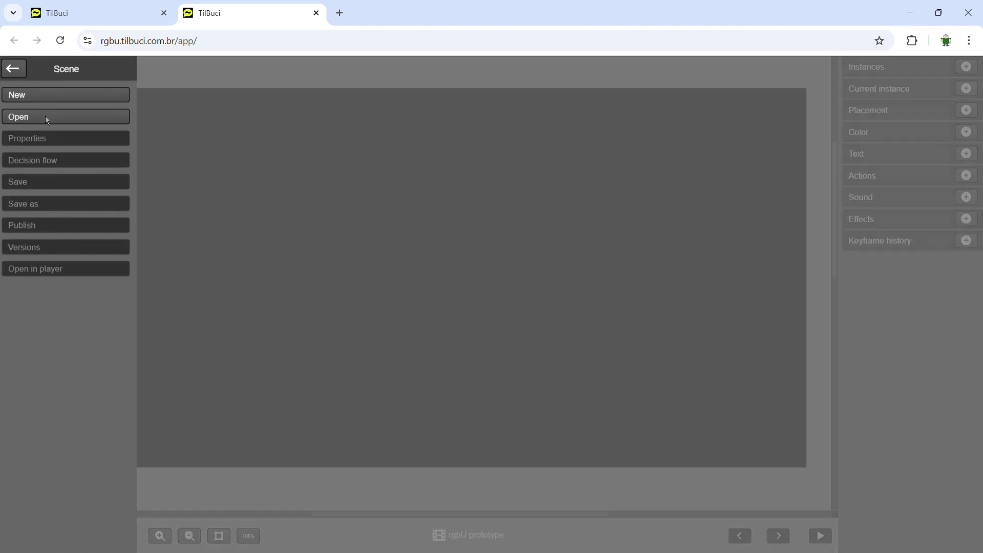
left_click(45, 116)
double_click(267, 243)
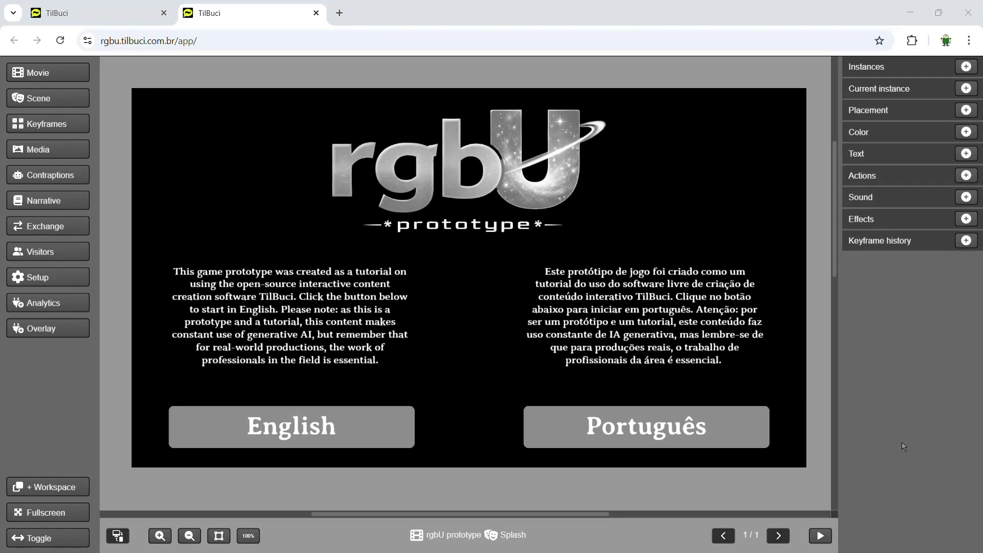
Step: Delete the load a scene (Intro) action from the string file's on success block in the English button's trigger actions
left_click(305, 428)
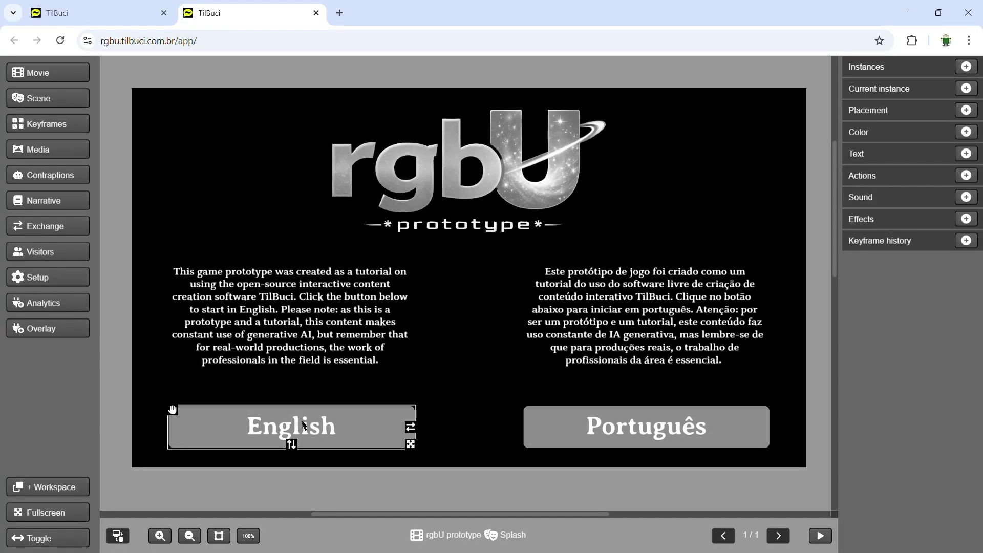
left_click(966, 176)
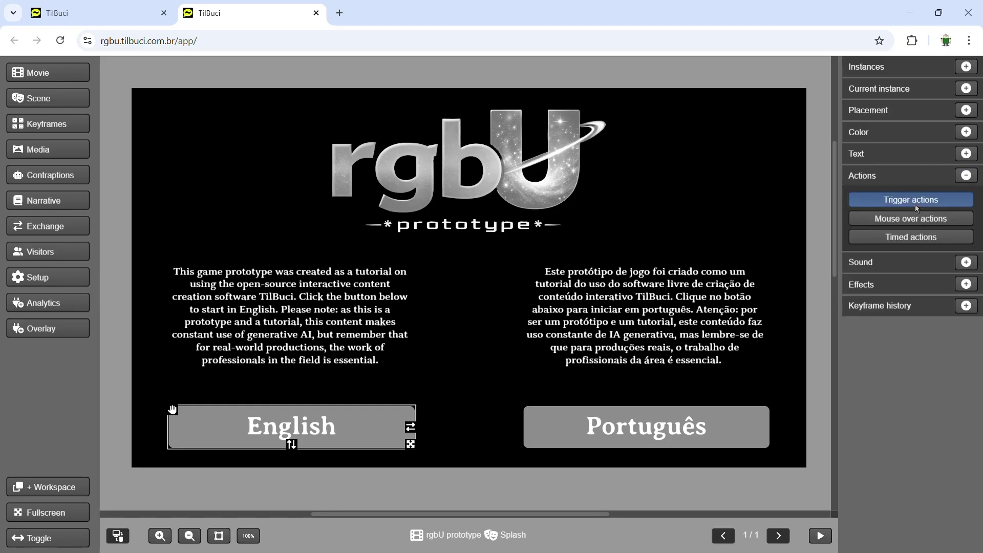
left_click(904, 201)
left_click(270, 206)
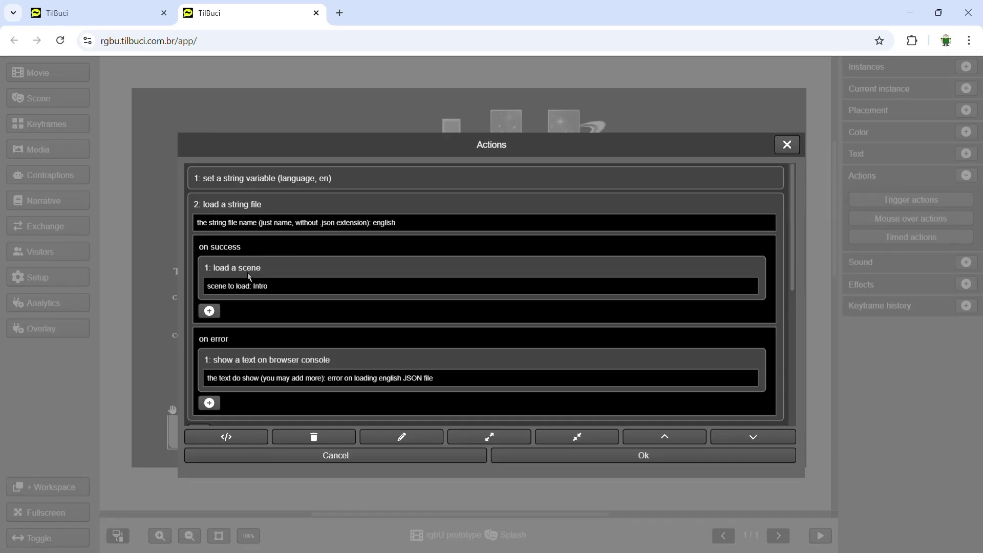
left_click(251, 271)
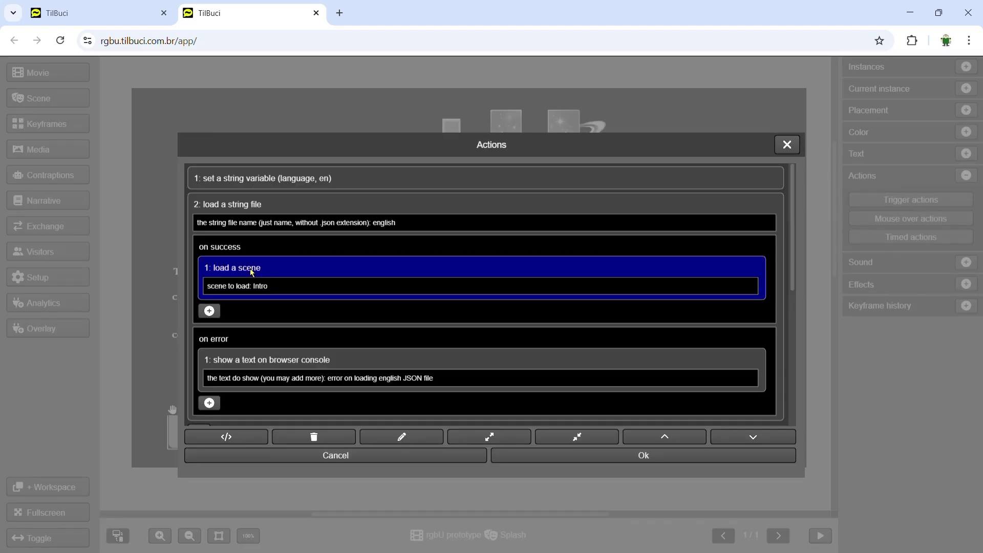
left_click(315, 437)
Step: Add a Narrative load dialogue group action for the group intro to the string file's on success block
left_click(209, 264)
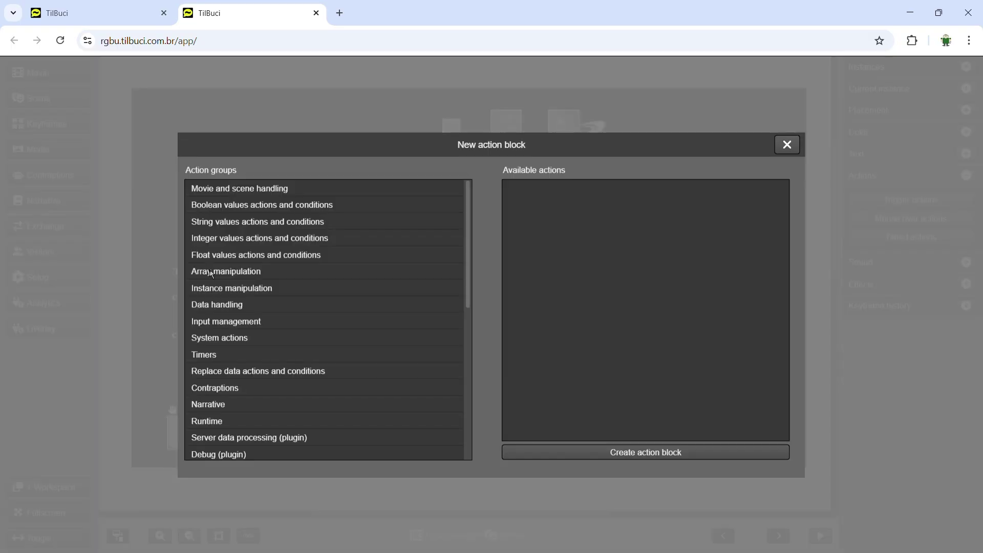
left_click(223, 405)
scroll(604, 323, "down", 3)
scroll(605, 323, "down", 3)
scroll(594, 321, "down", 1)
left_click(590, 334)
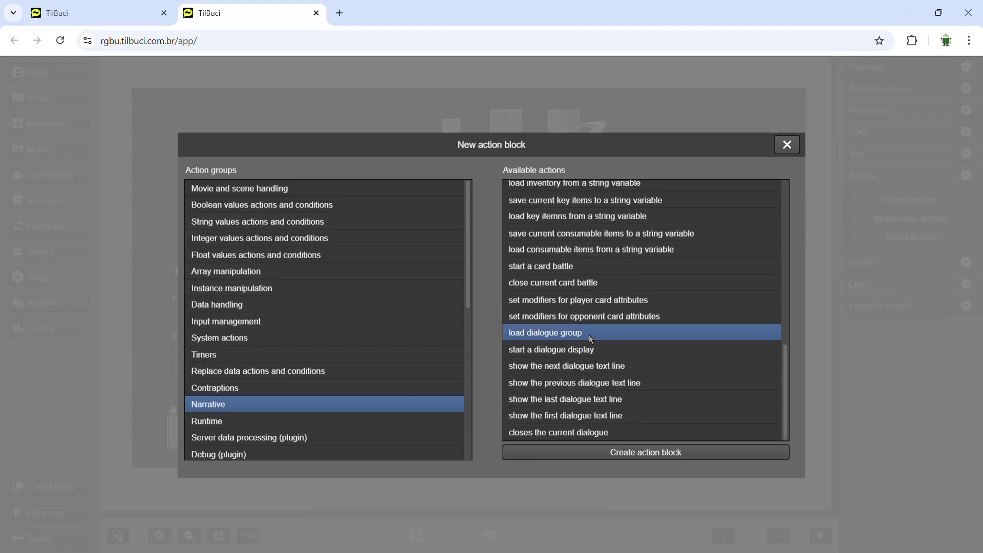
left_click(607, 454)
left_click(209, 175)
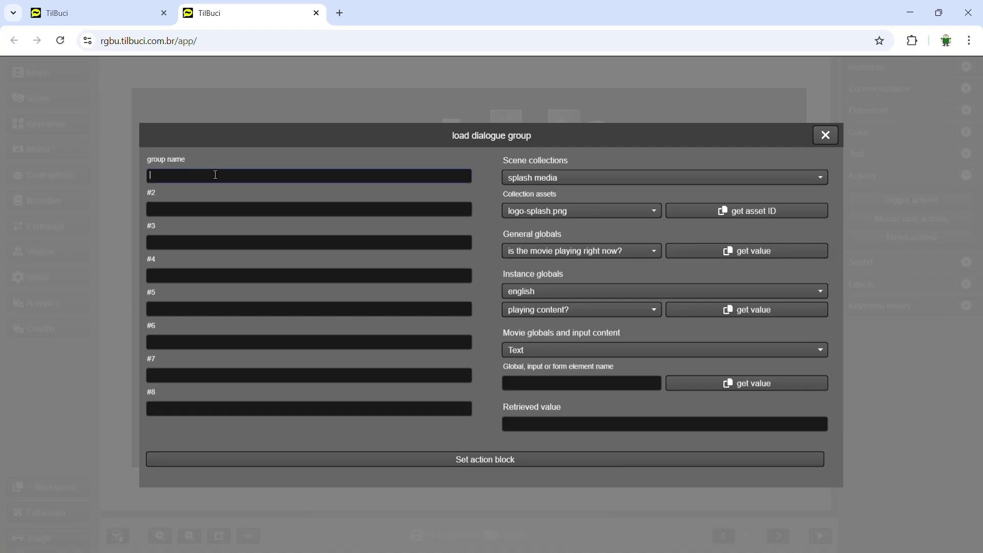
type("intro")
left_click(547, 459)
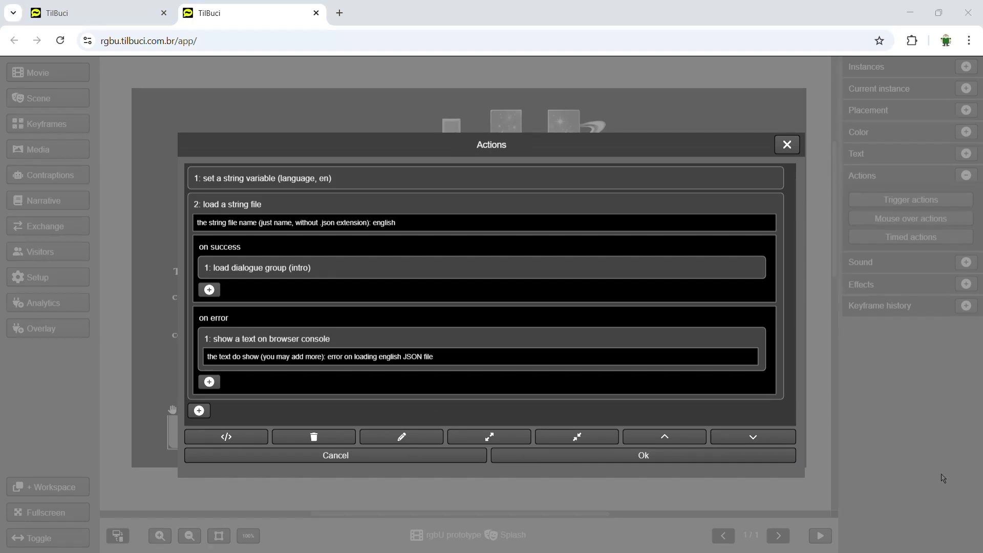
Step: Expand the load dialogue group action and make its on error block show the text "dialogue load error" on the browser console
left_click(314, 275)
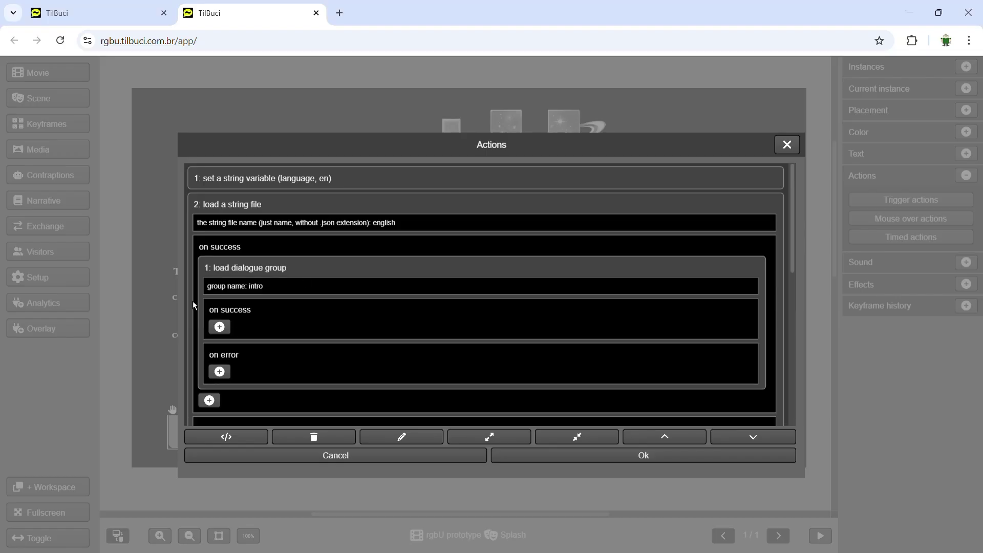
left_click(220, 372)
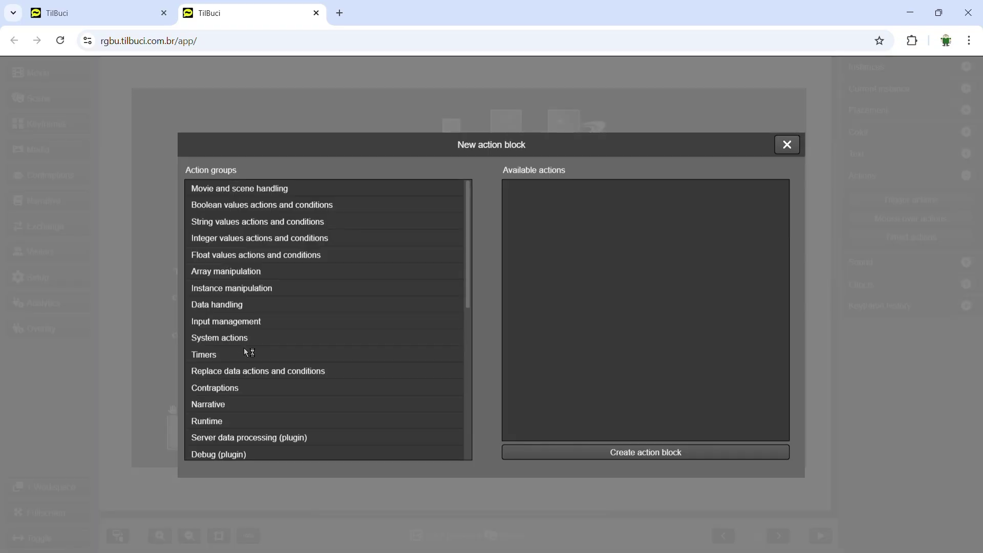
scroll(244, 348, "down", 1)
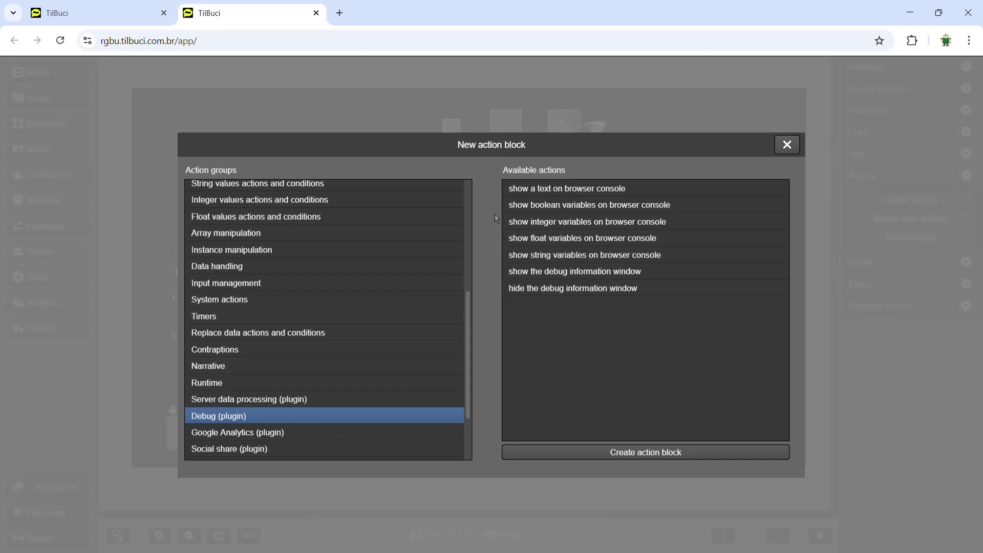
left_click(525, 191)
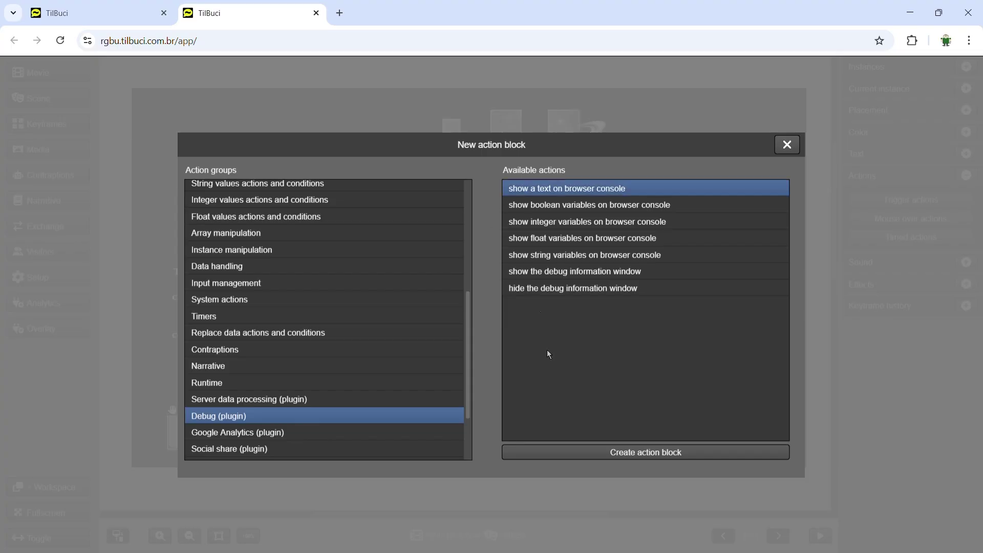
left_click(589, 451)
left_click(215, 178)
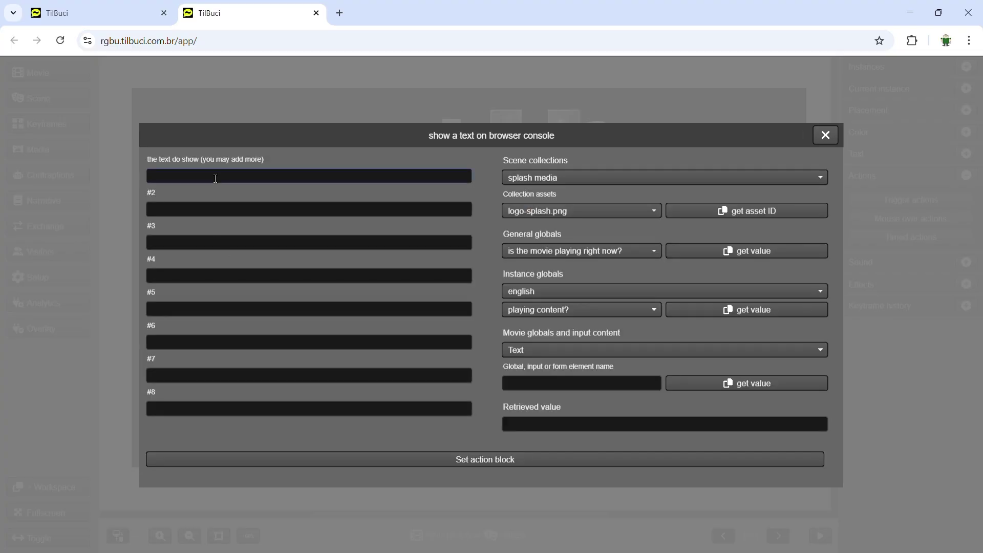
type("dialogue load error")
left_click(444, 461)
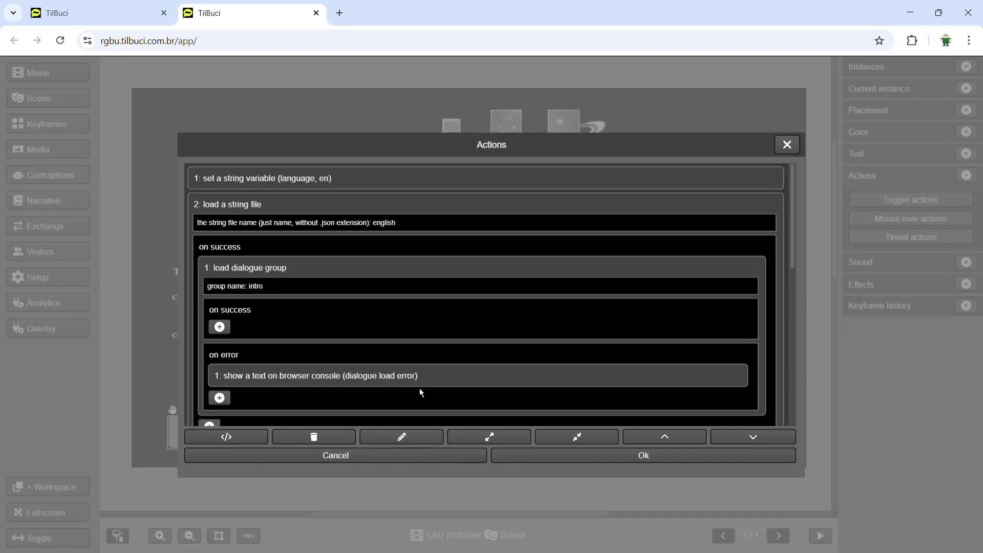
Step: Add a load a scene (Intro) action to the dialogue group's on success block, confirm the actions, and select the Português button
left_click(219, 327)
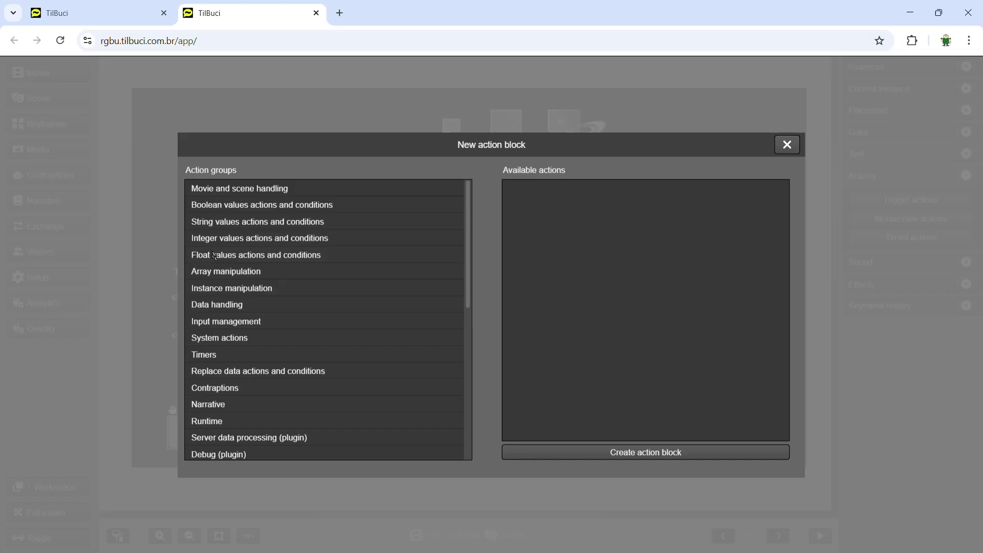
left_click(237, 193)
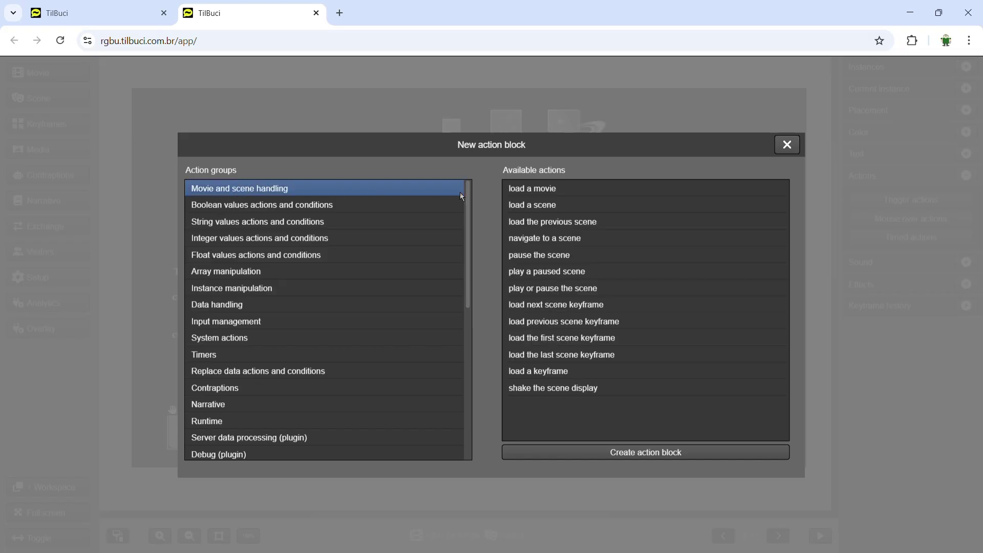
left_click(524, 207)
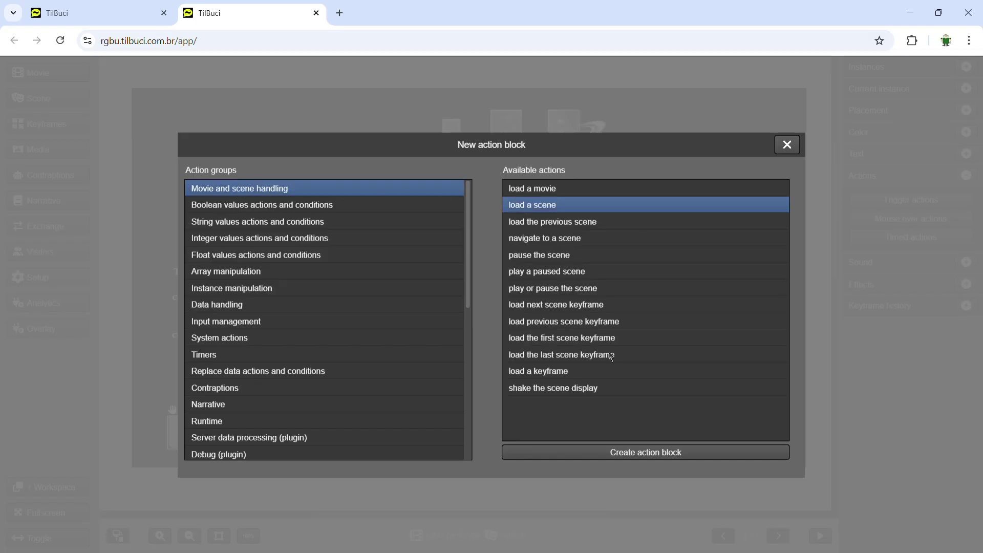
left_click(676, 453)
left_click(252, 176)
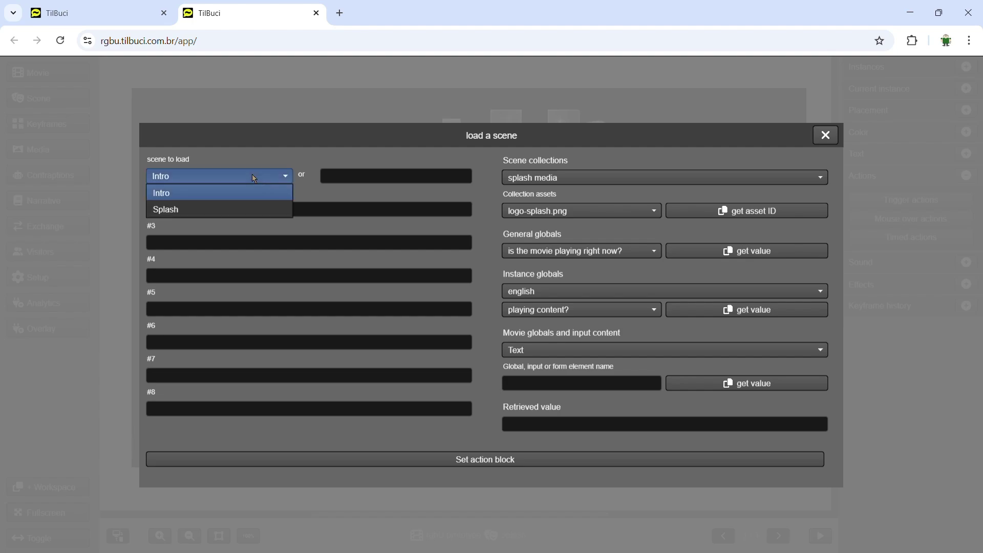
left_click(214, 194)
left_click(486, 459)
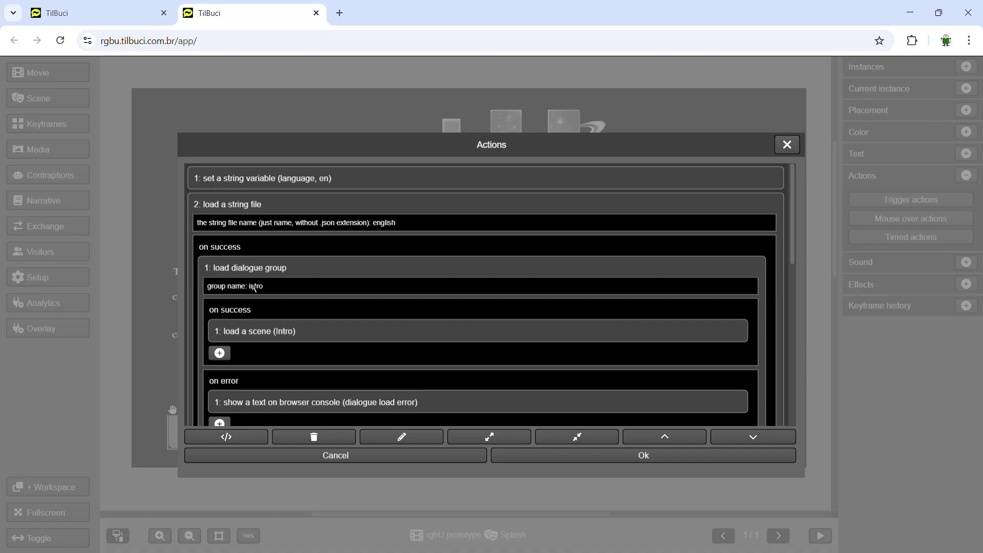
left_click(557, 455)
left_click(581, 442)
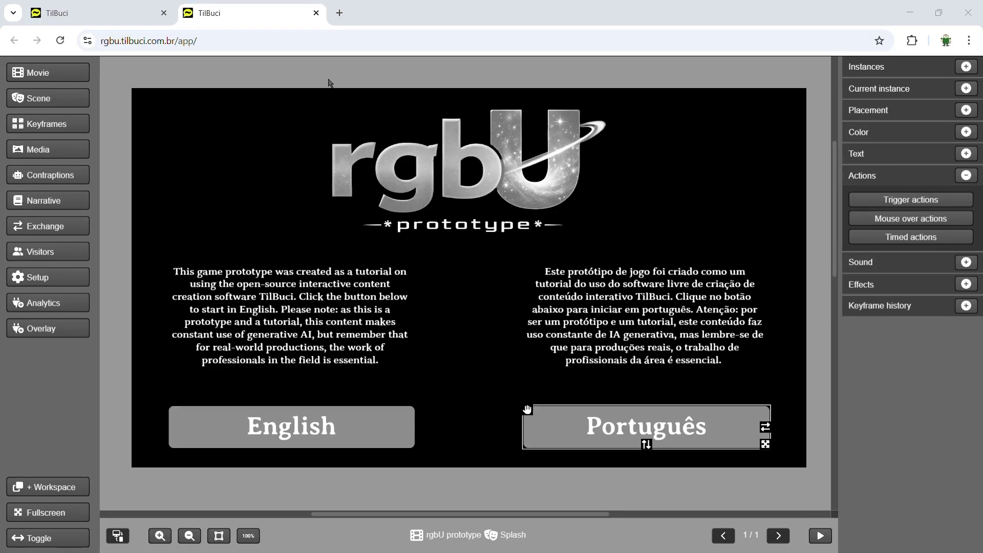
Step: Switch back to the workspace holding the Intro scene and open the scene properties at its start actions
left_click(99, 16)
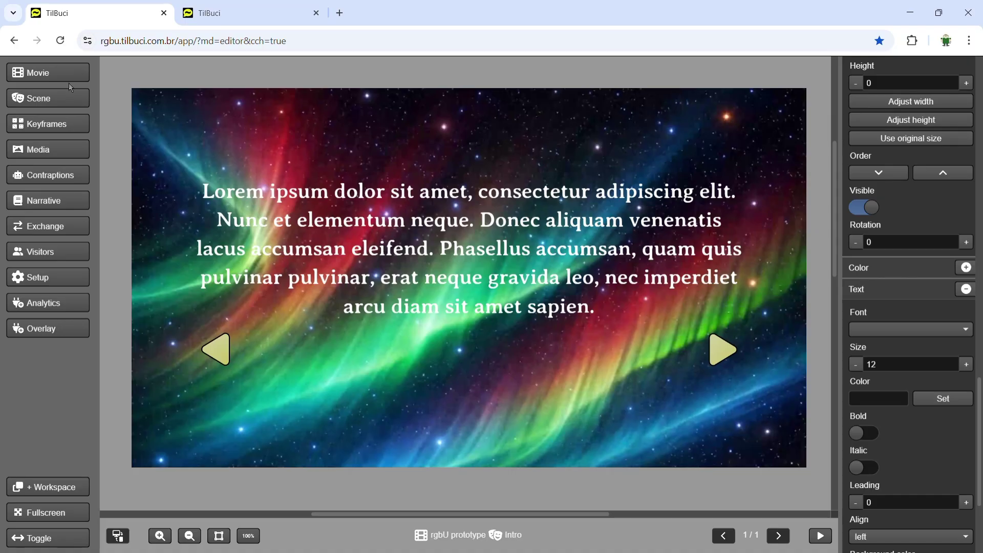
left_click(60, 103)
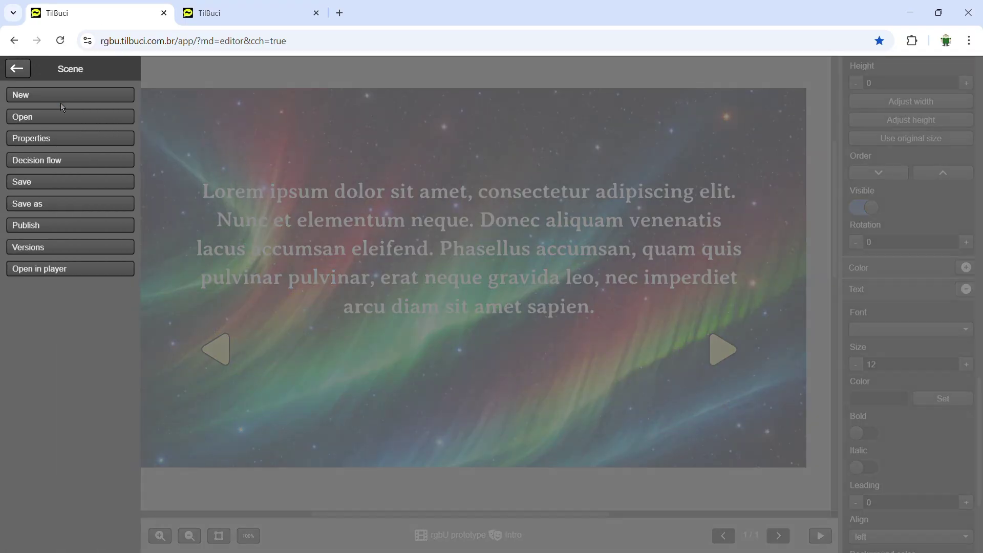
left_click(55, 143)
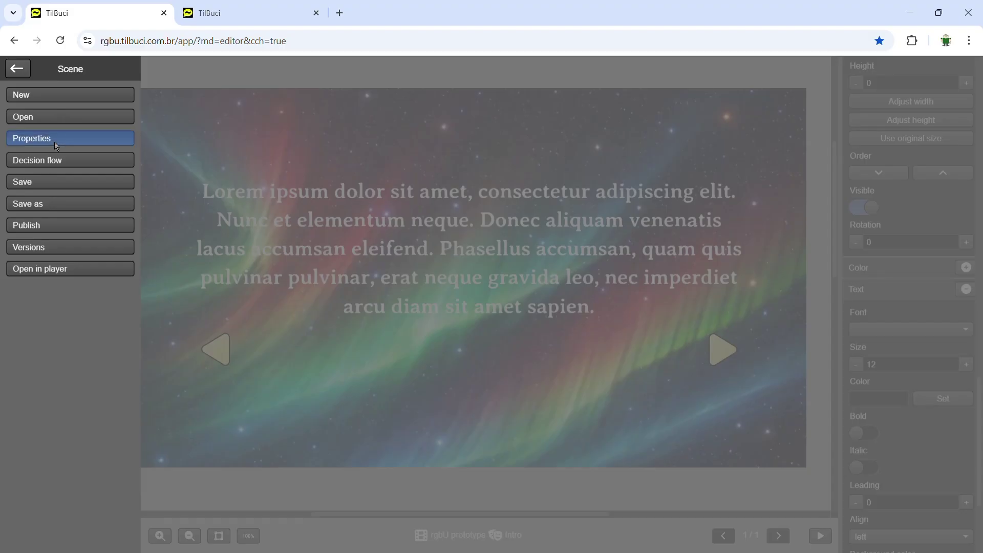
left_click(284, 150)
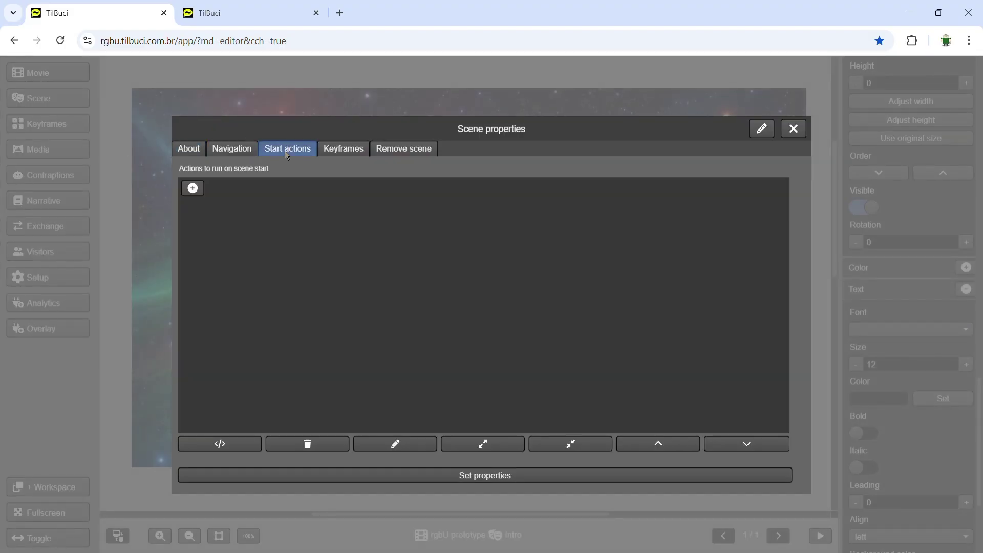
Step: Add a Narrative start a dialogue display action for presentation to the Intro scene's start actions and apply the scene properties
left_click(193, 189)
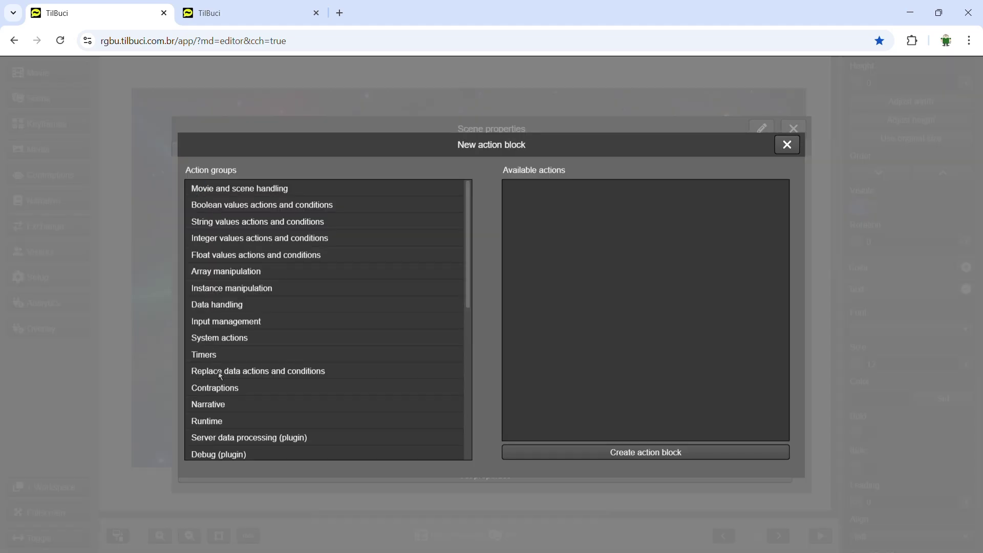
left_click(230, 404)
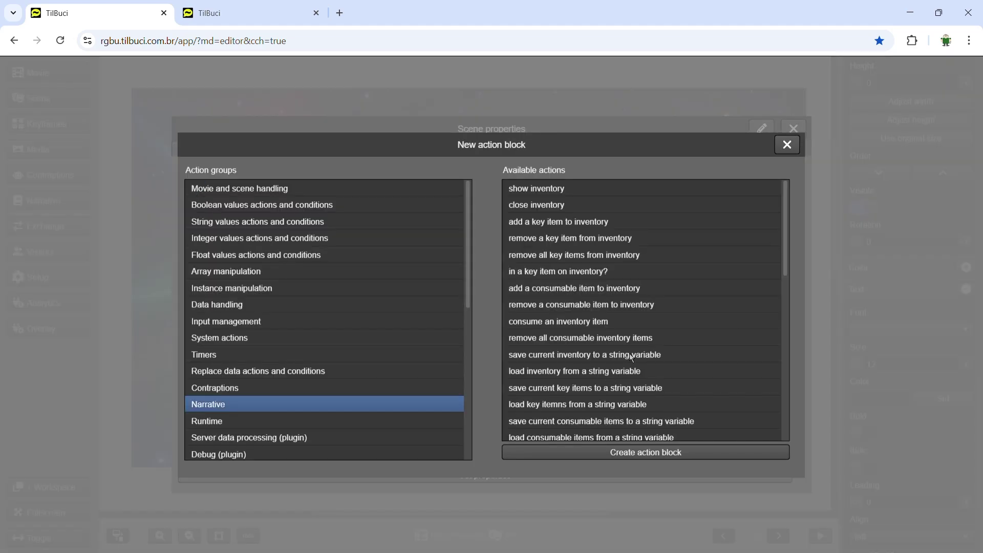
scroll(633, 357, "down", 3)
scroll(632, 357, "down", 1)
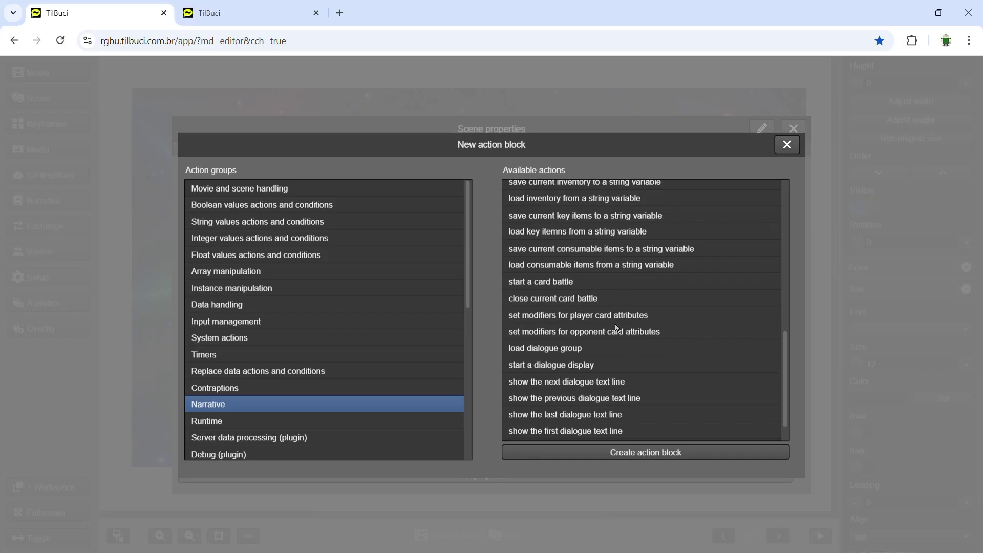
scroll(587, 315, "down", 1)
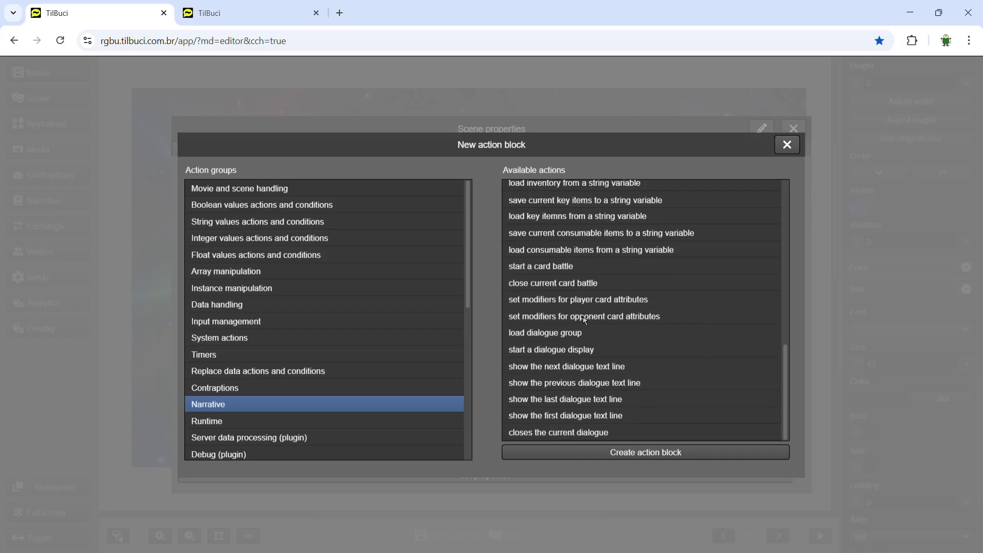
left_click(590, 354)
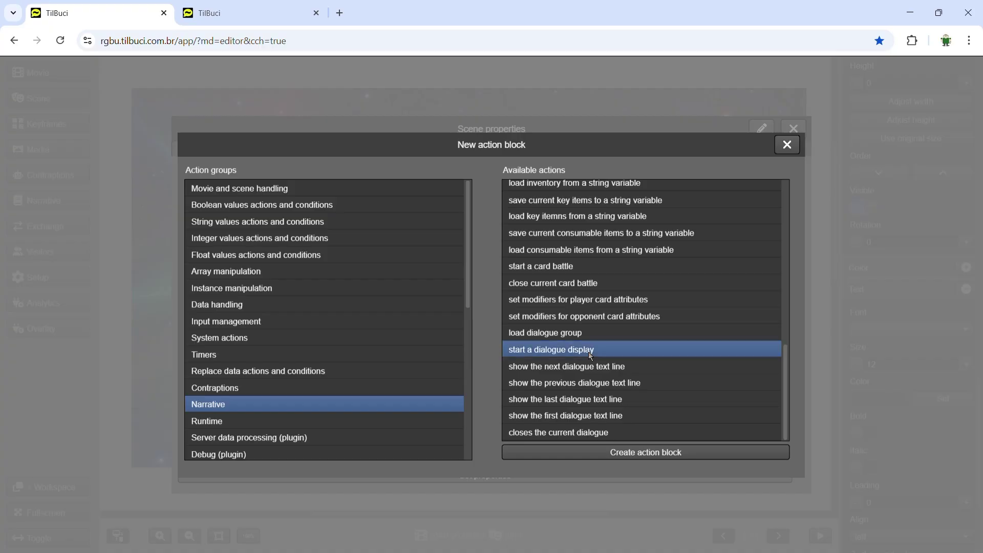
left_click(643, 453)
left_click(259, 175)
type("presentation")
left_click(516, 461)
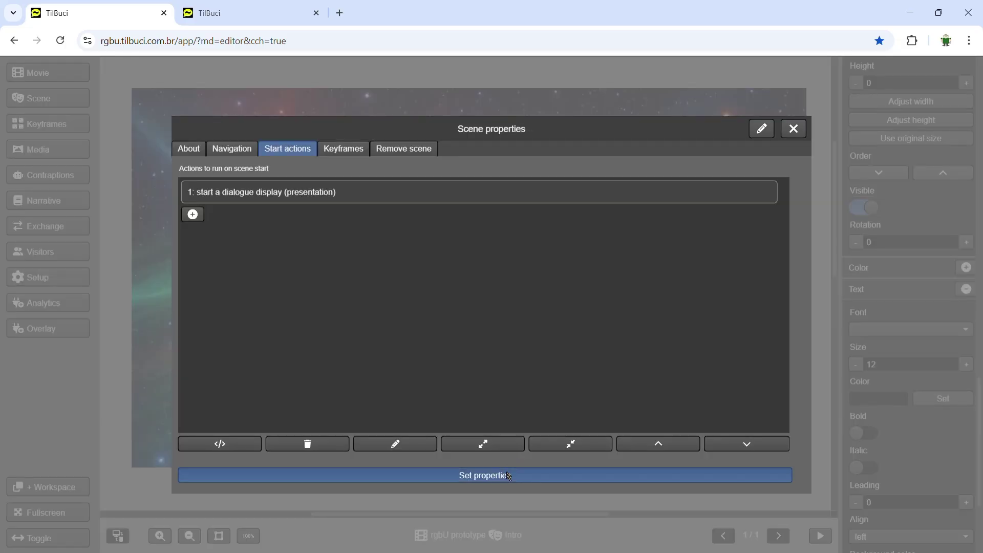
left_click(509, 476)
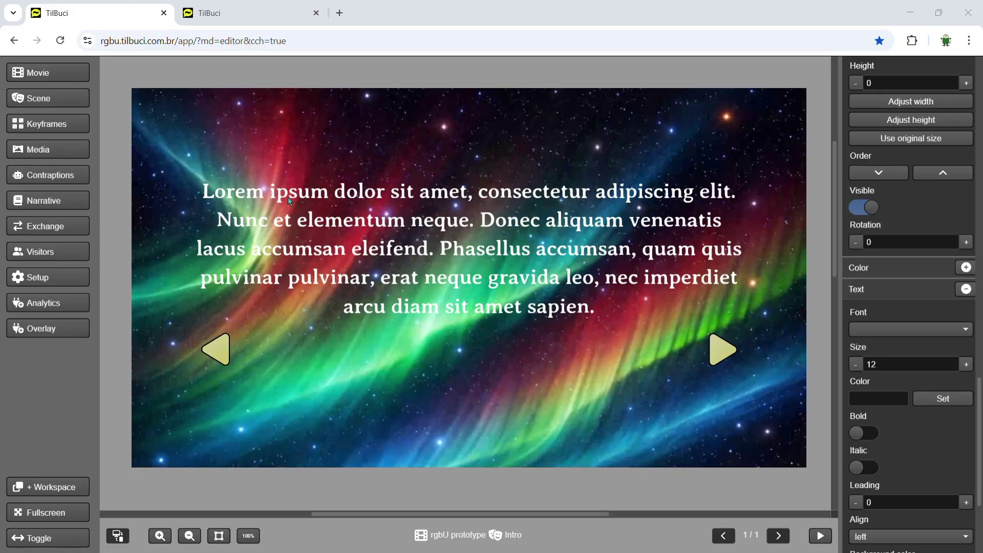
Step: Publish the Intro scene and switch to the workspace holding the Splash scene
left_click(62, 99)
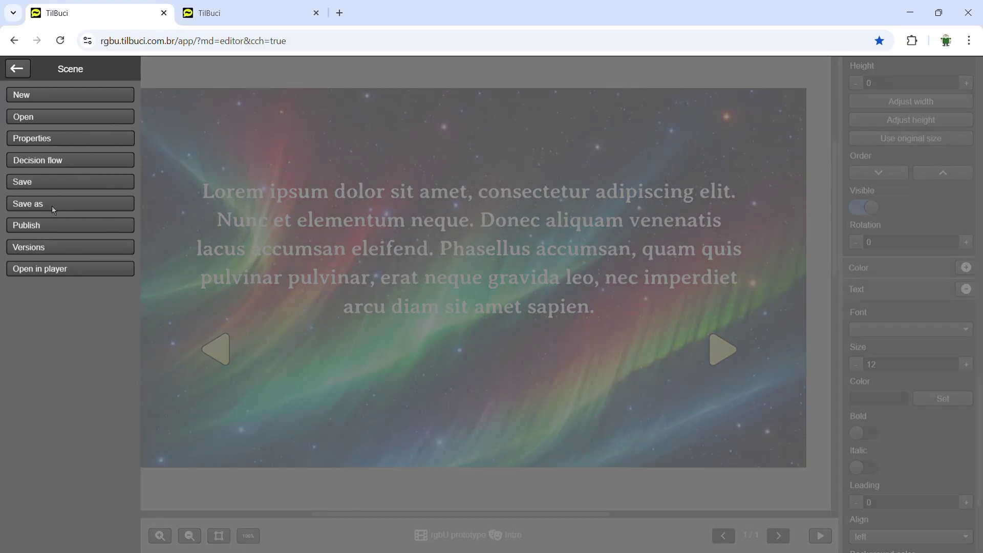
left_click(49, 224)
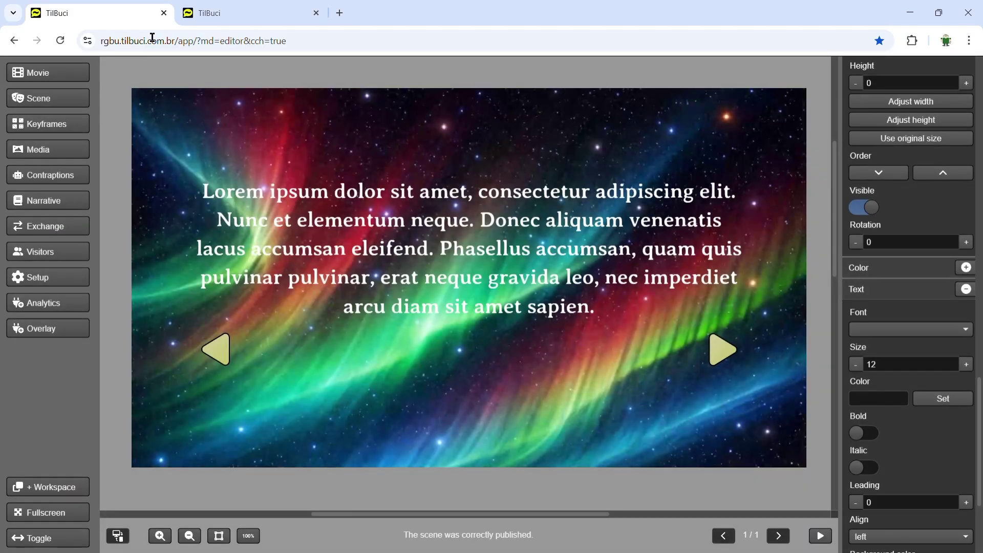
left_click(201, 16)
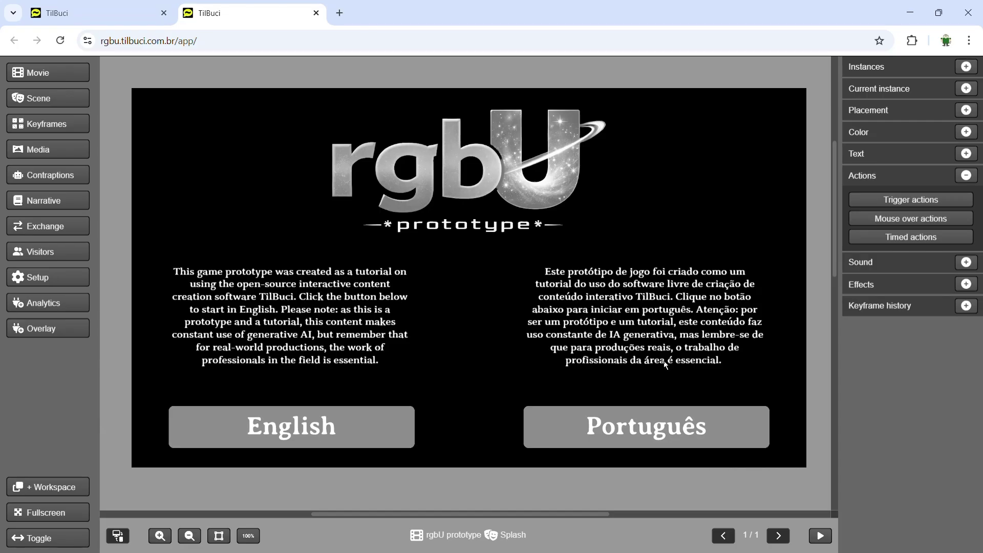
Step: Play the Splash scene twice, testing the English and Português buttons in turn and closing the player after each test
left_click(821, 536)
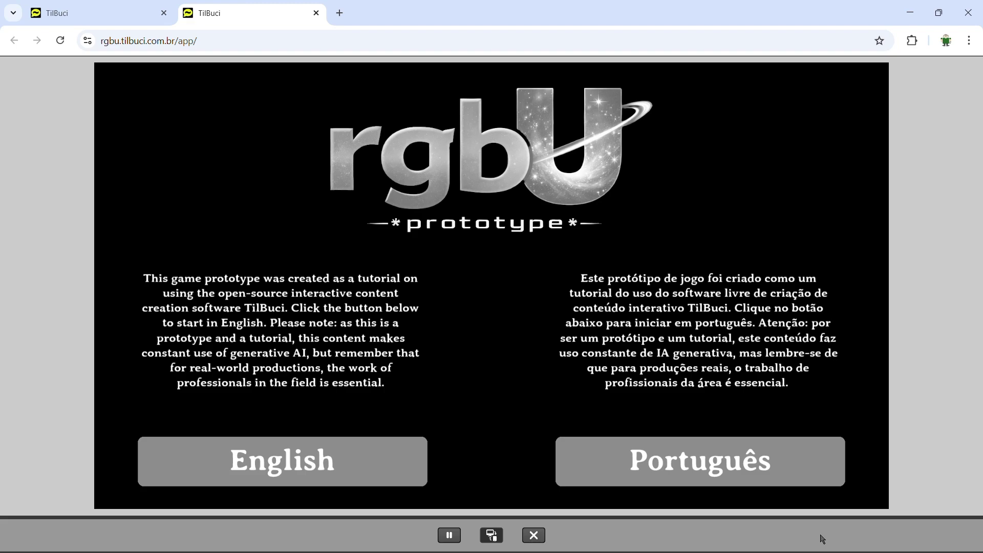
left_click(340, 461)
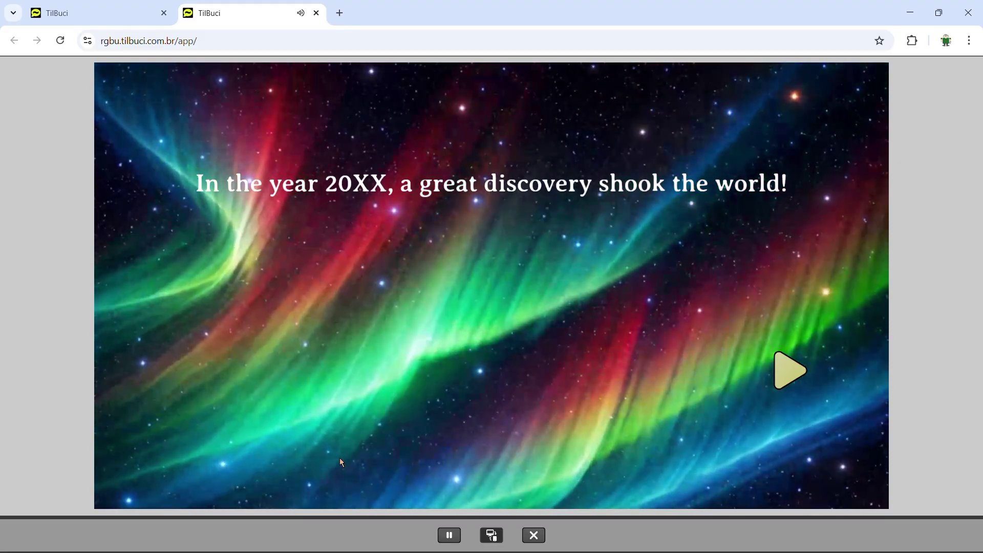
left_click(534, 535)
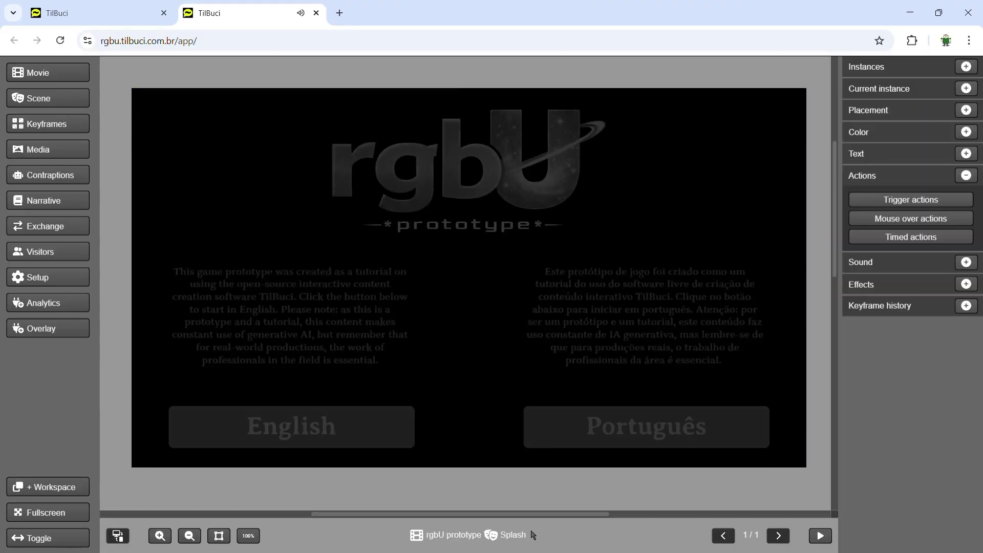
left_click(820, 536)
left_click(767, 468)
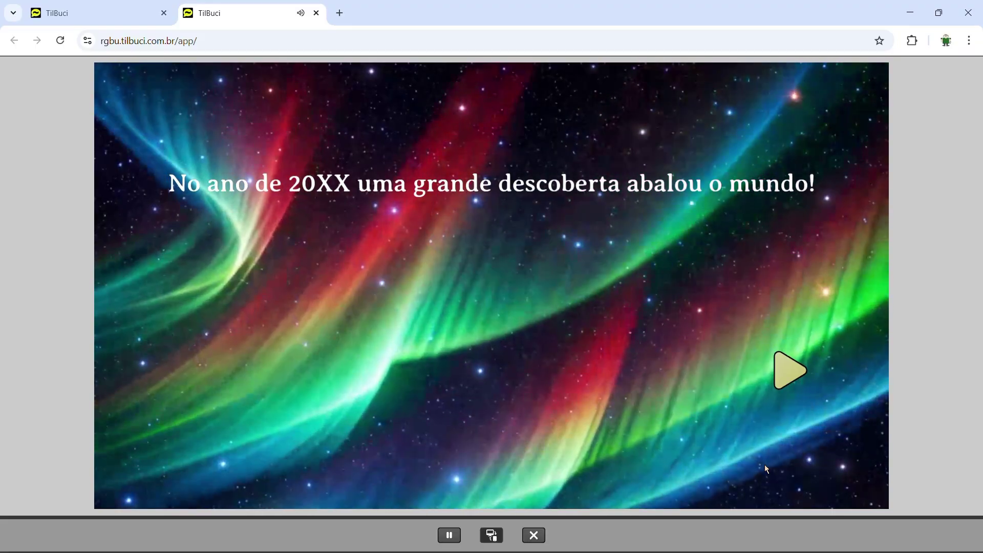
left_click(539, 535)
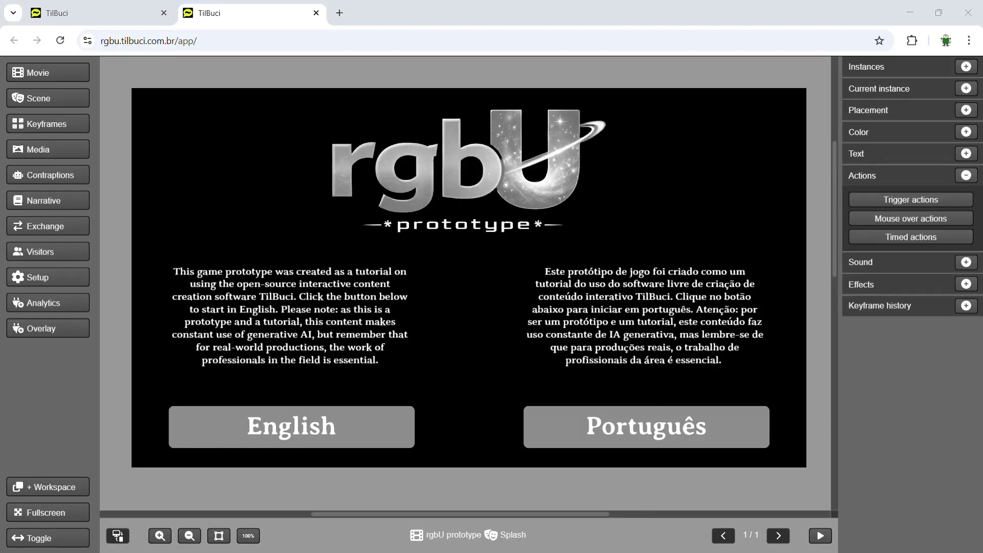
Step: Add a file name/path replacement of langen with langpt to the dialogue group's on success block in the Português button's trigger actions
left_click(748, 432)
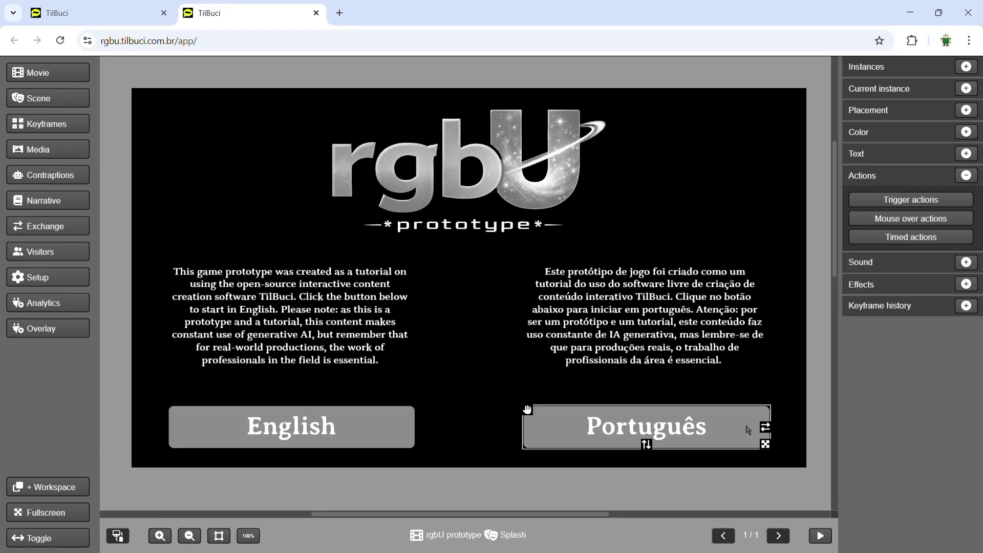
left_click(864, 201)
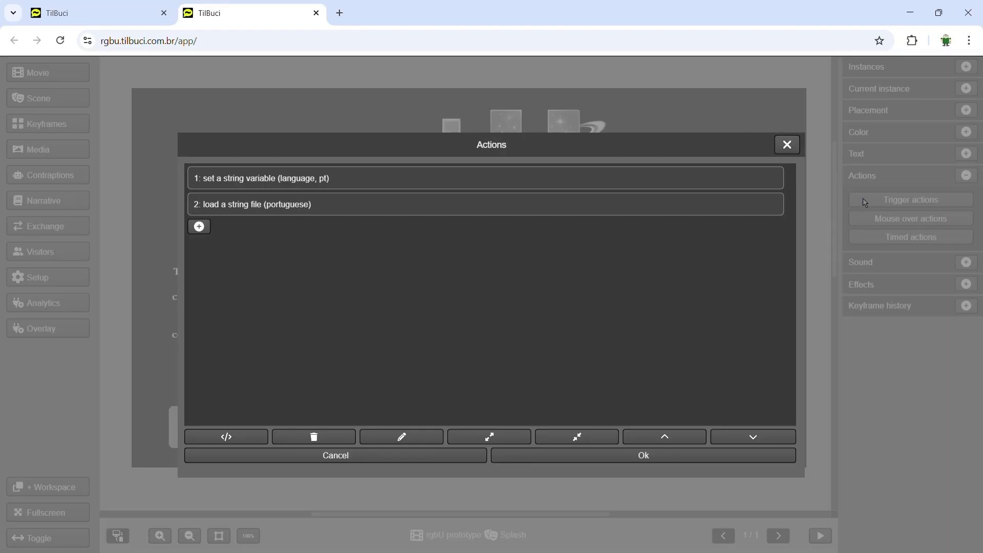
left_click(327, 205)
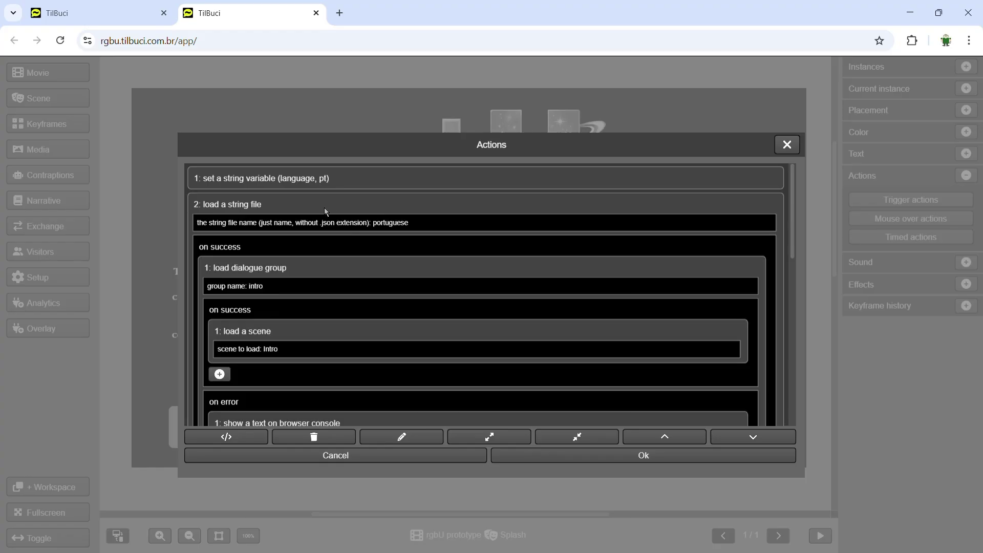
left_click(220, 375)
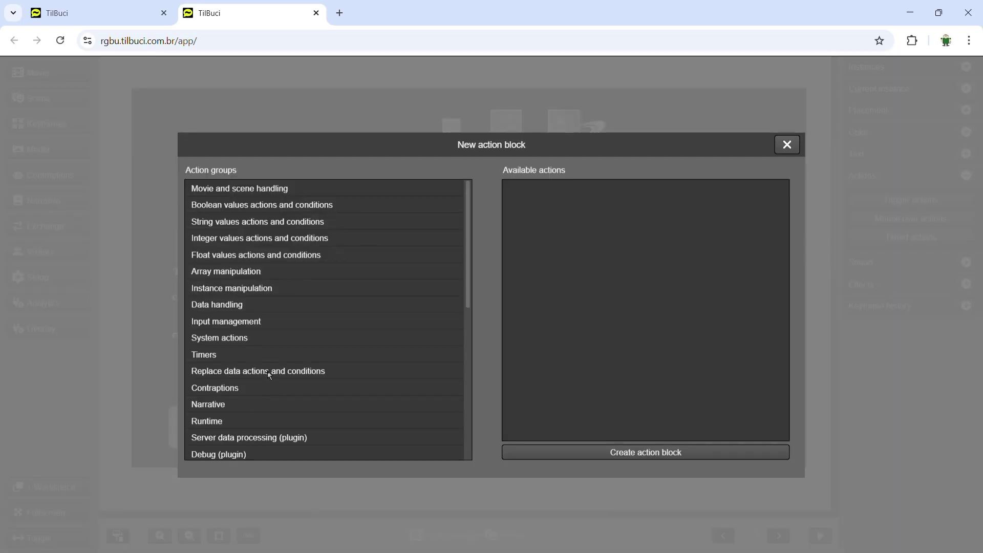
left_click(268, 372)
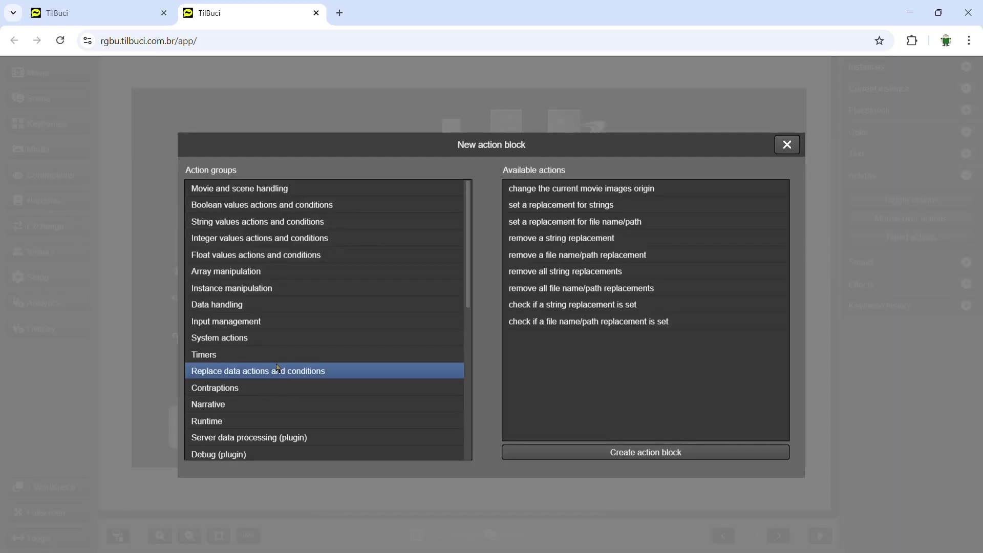
left_click(580, 224)
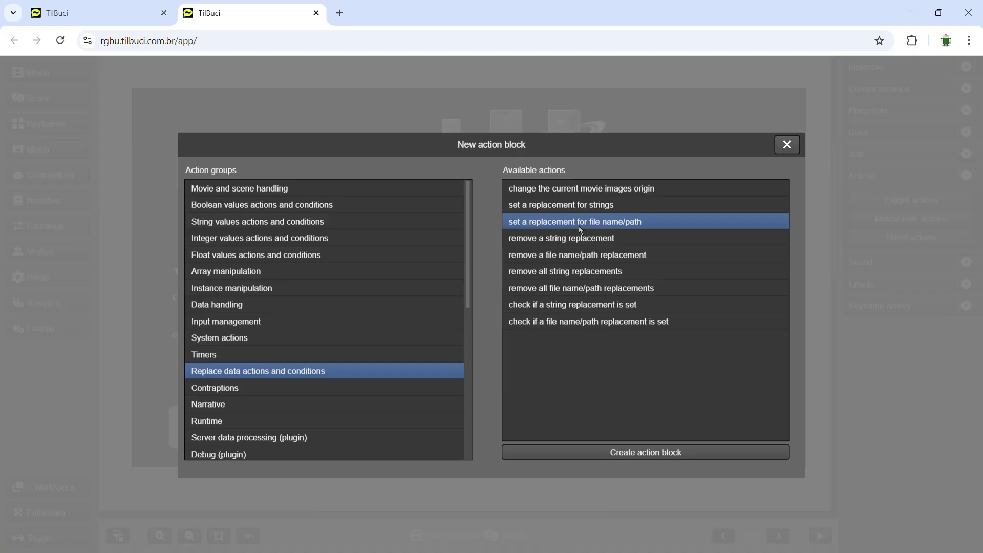
left_click(653, 456)
left_click(281, 174)
type("langen")
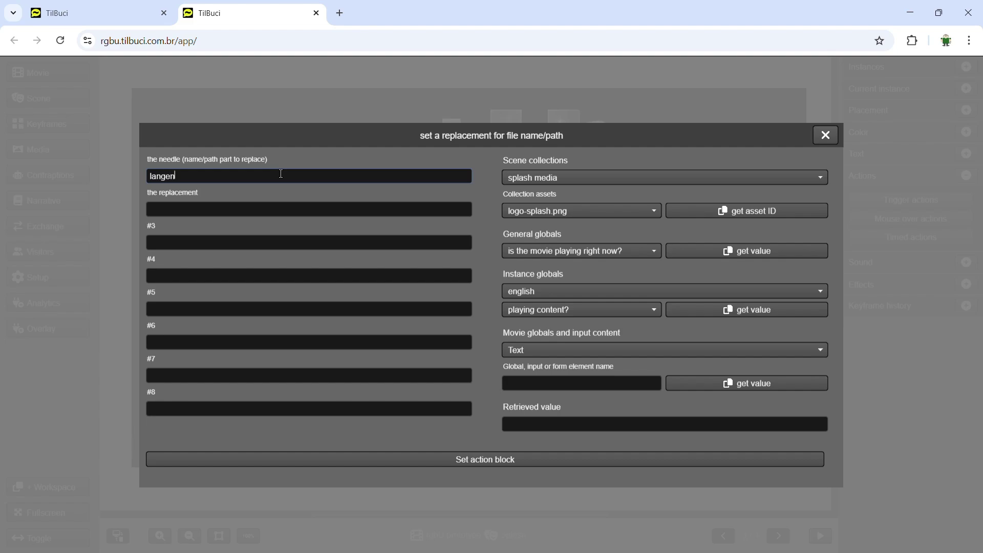
left_click(235, 213)
type("langpt")
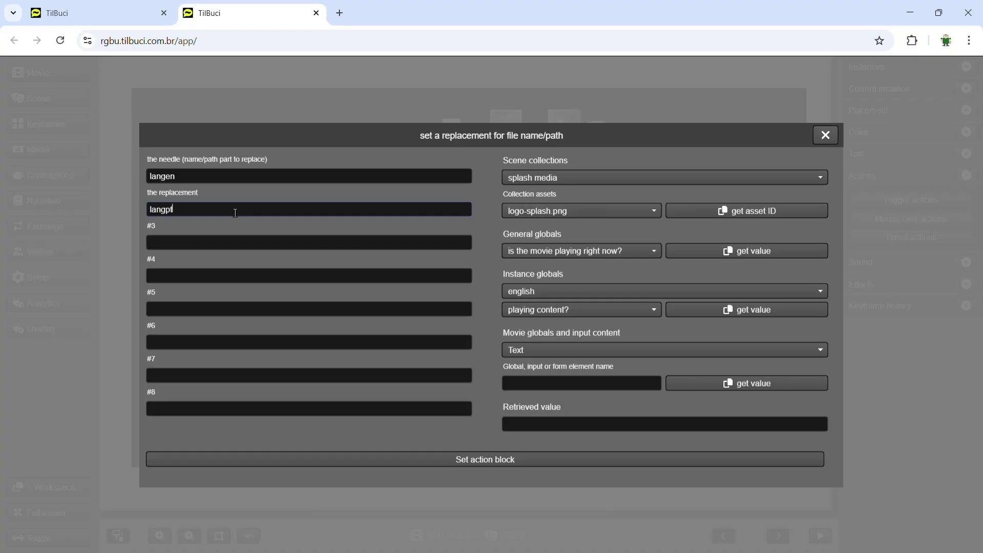
left_click(479, 463)
Step: Move the file name/path replacement above the load a scene action and confirm the Português button's actions
left_click(270, 377)
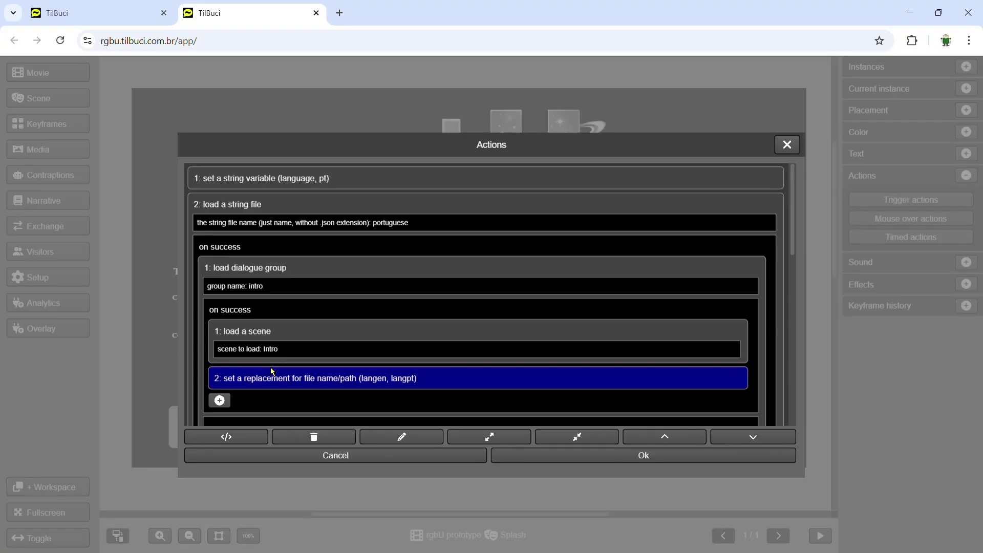
left_click(651, 439)
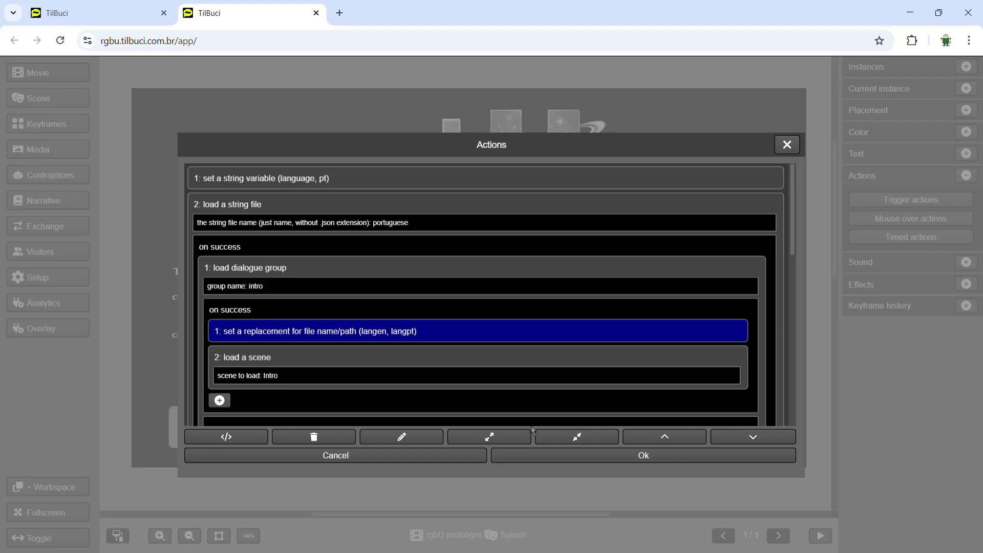
left_click(533, 455)
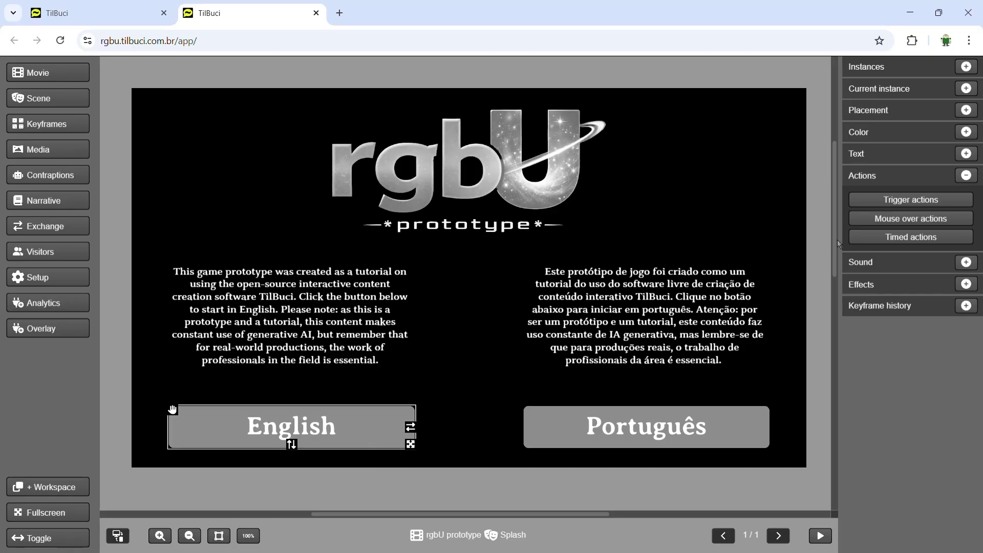
Step: Add a remove all file name/path replacements action to the dialogue group's on success block in the English button's trigger actions
left_click(894, 200)
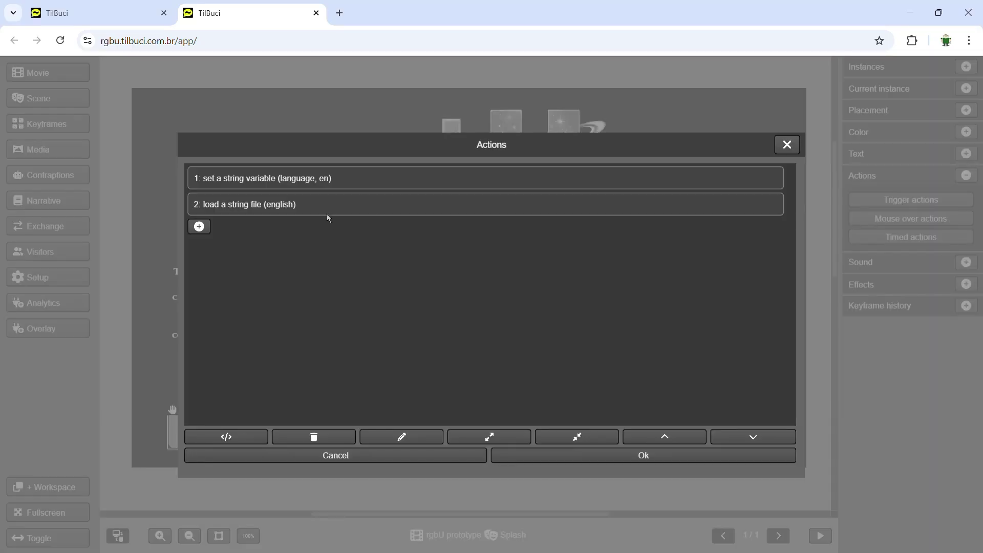
left_click(326, 208)
left_click(219, 375)
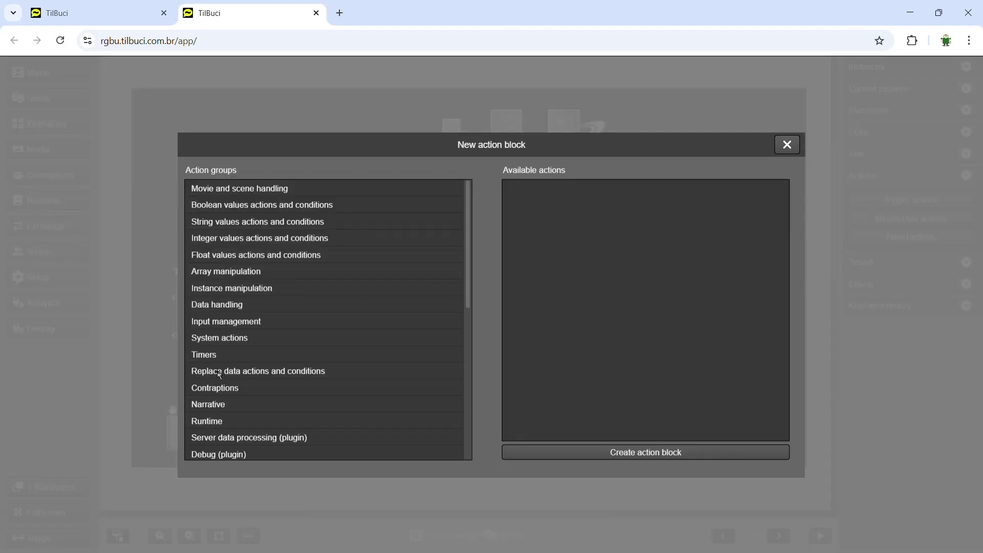
left_click(225, 370)
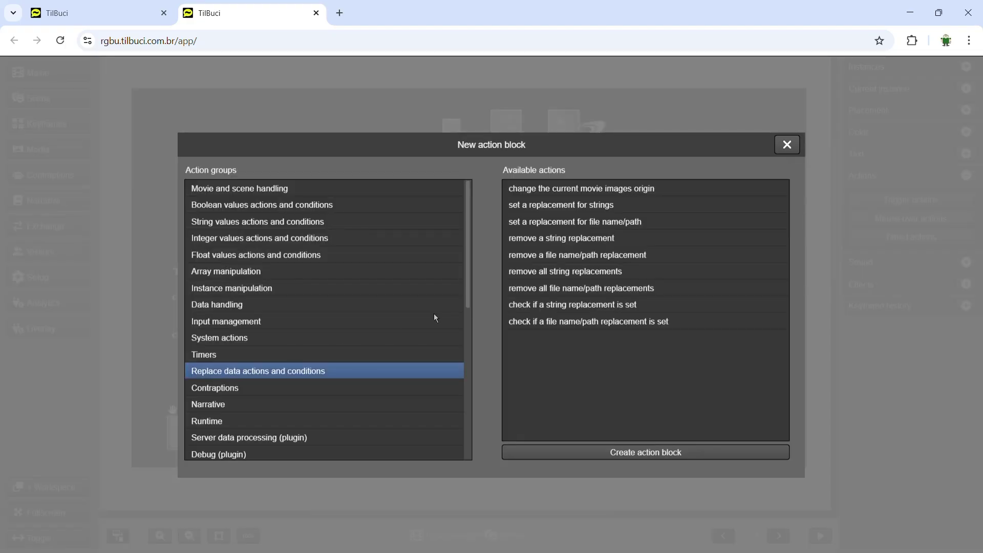
left_click(604, 291)
left_click(644, 453)
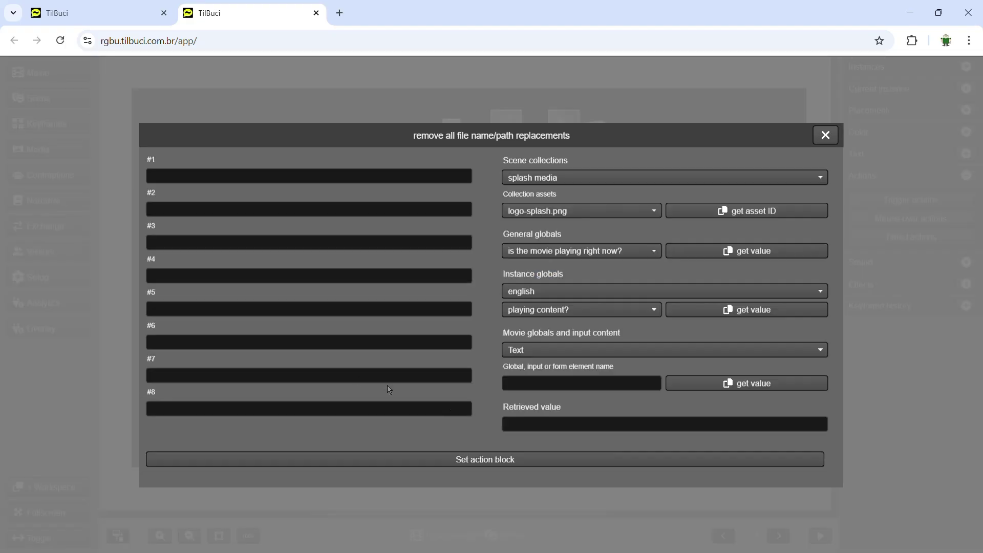
left_click(389, 464)
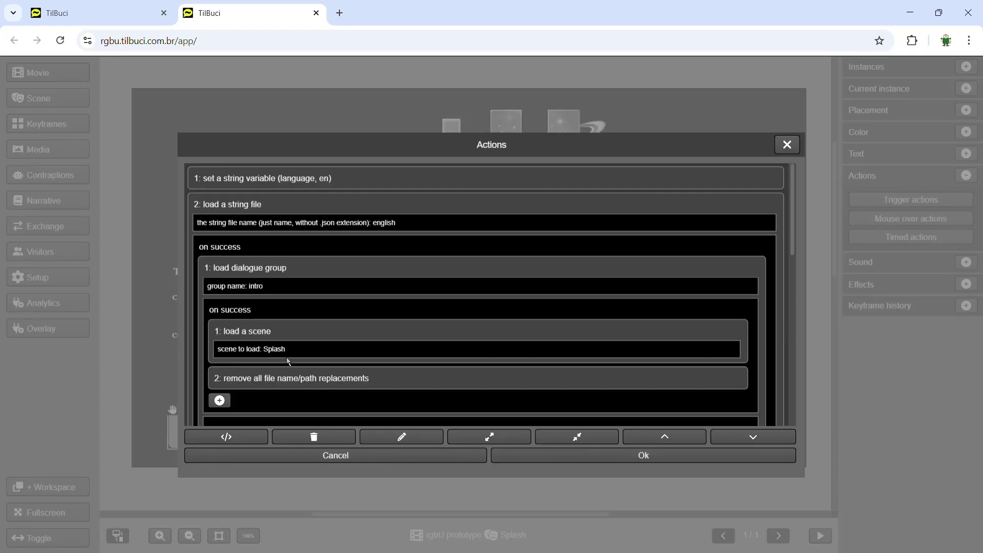
Step: Move the remove all file name/path replacements action above the load a scene action and confirm the English button's actions
left_click(290, 378)
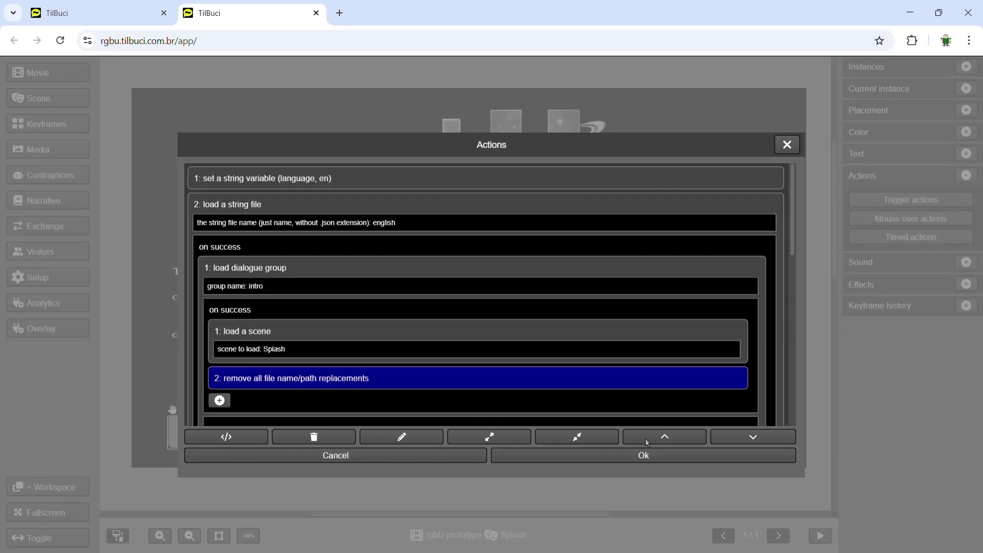
left_click(667, 438)
left_click(647, 456)
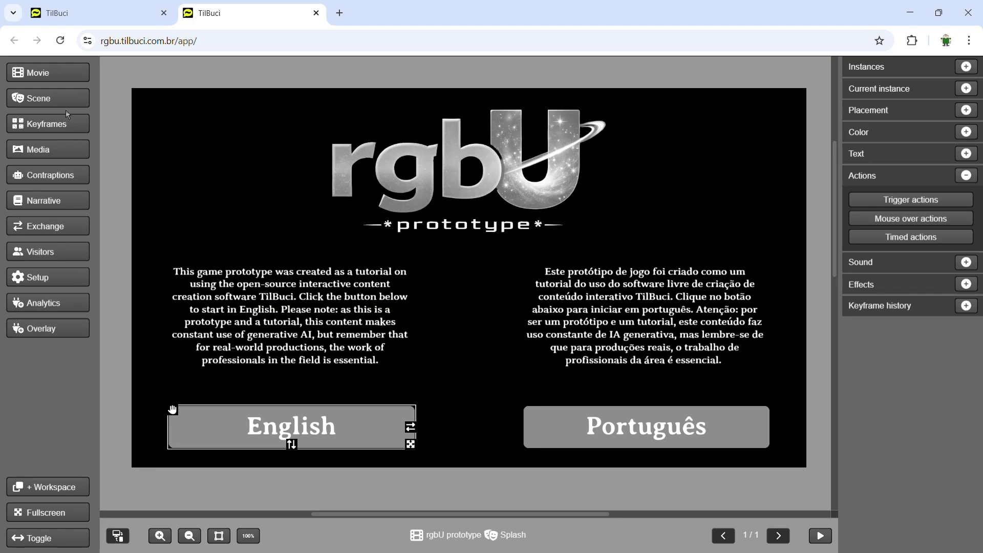
Step: Publish the Splash scene and play it to test the English button, closing the player when done
left_click(51, 97)
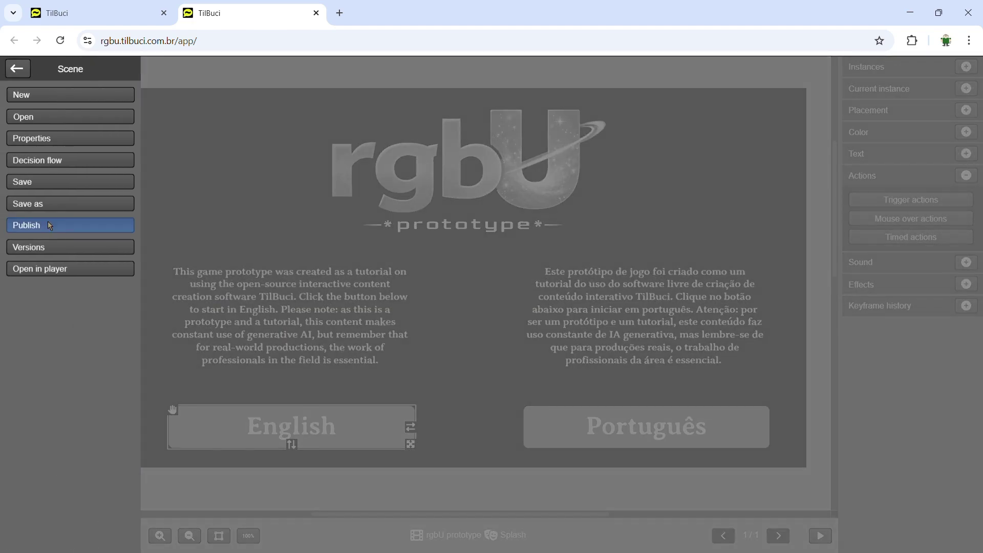
left_click(48, 221)
left_click(822, 536)
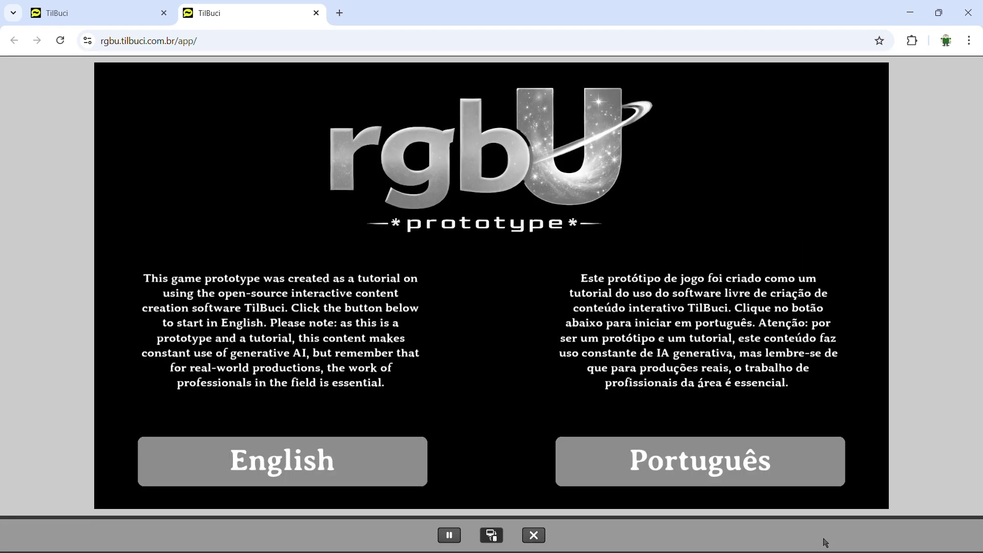
left_click(404, 467)
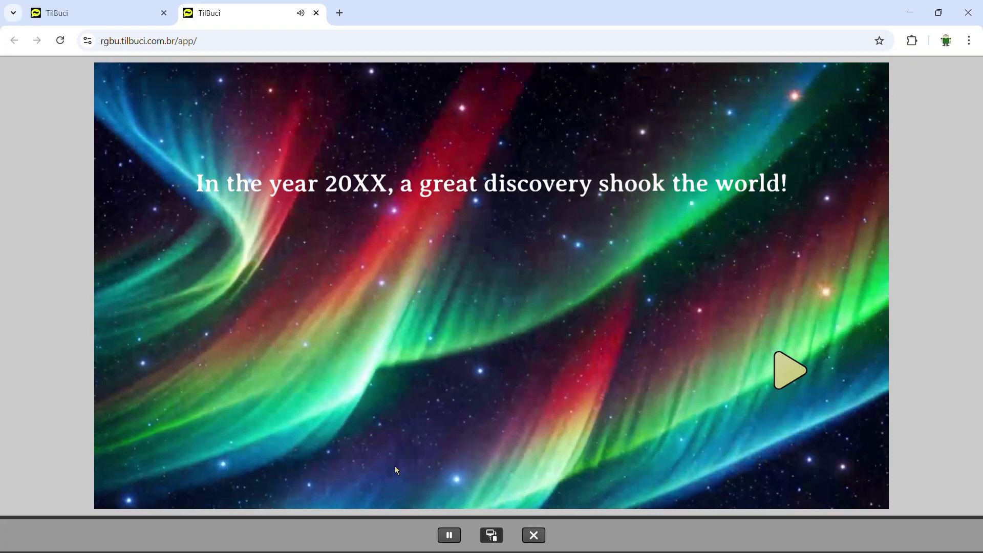
left_click(533, 535)
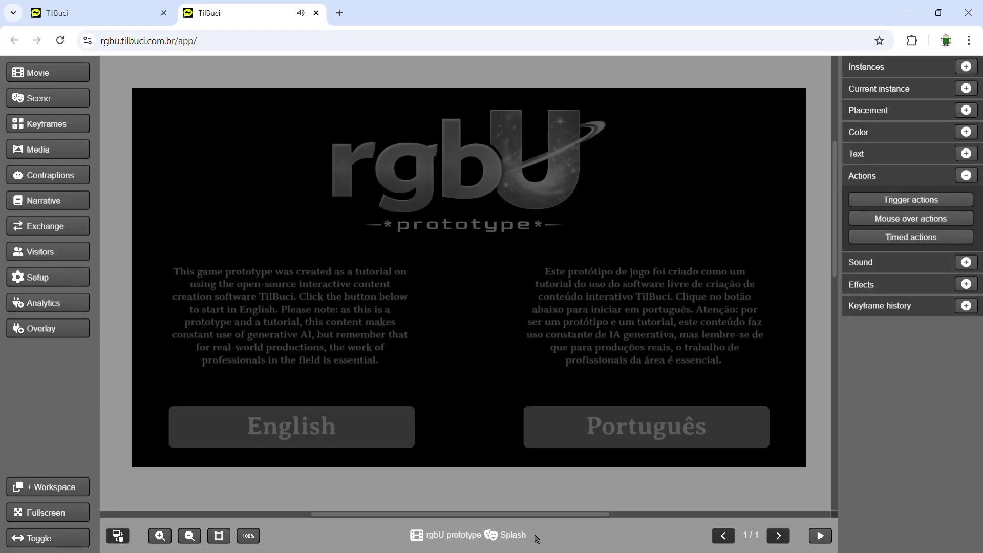
Step: Play the Splash scene to test the Português button's narration, and close the player
left_click(565, 418)
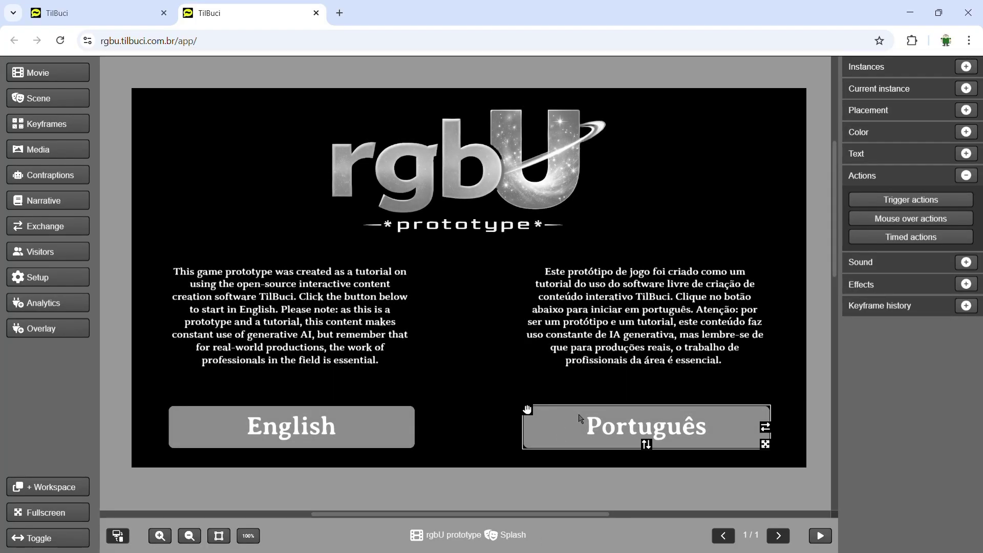
left_click(820, 535)
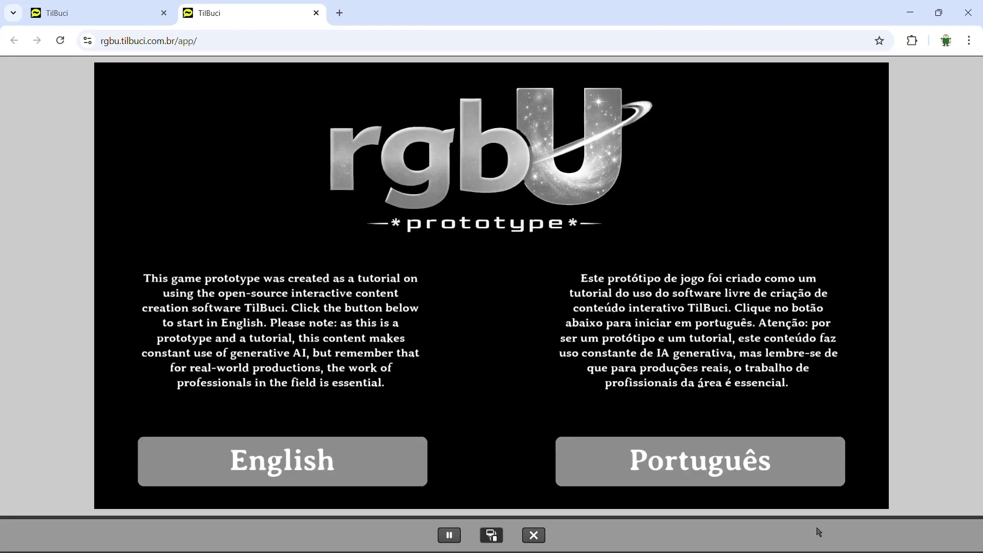
left_click(788, 470)
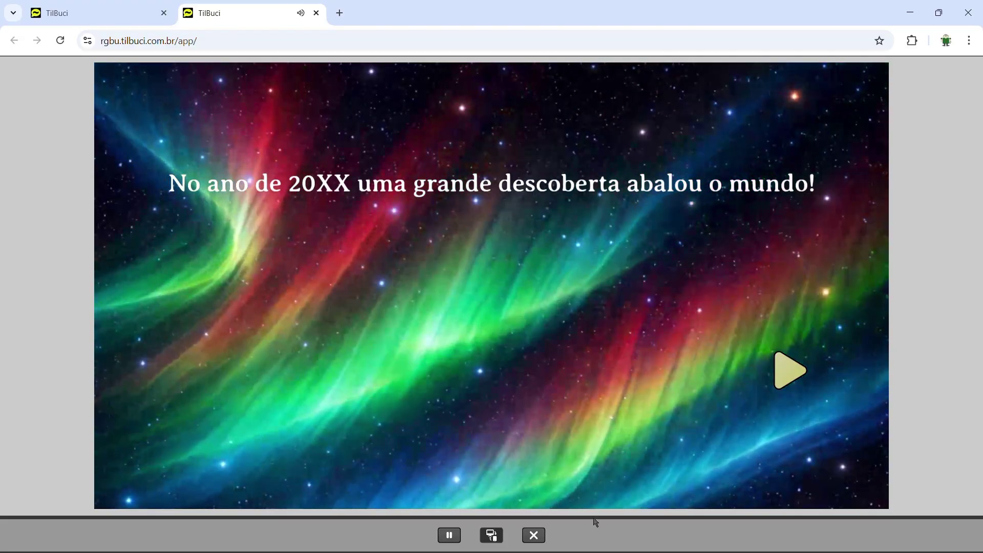
left_click(533, 536)
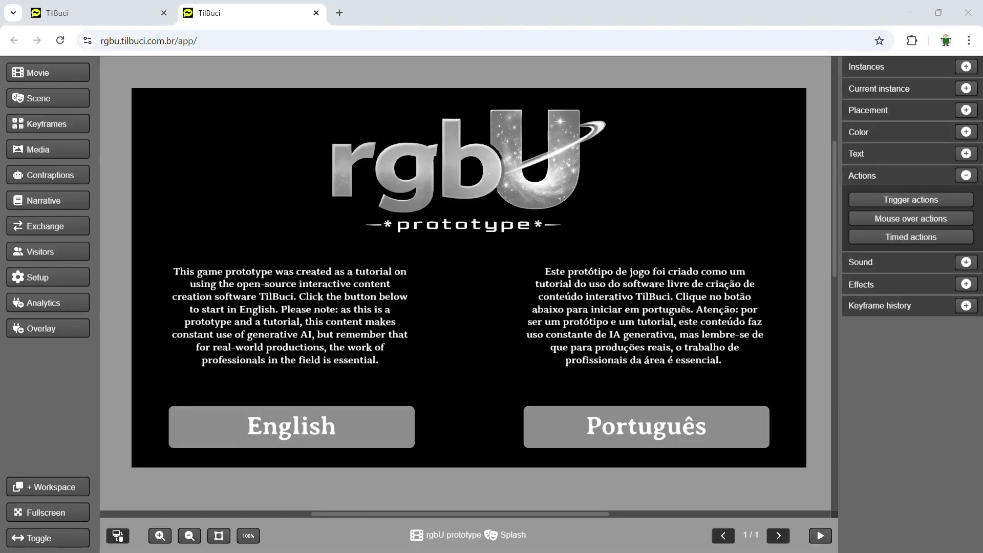
Step: Play the Splash scene to test the English button's narration, and close the player
left_click(821, 538)
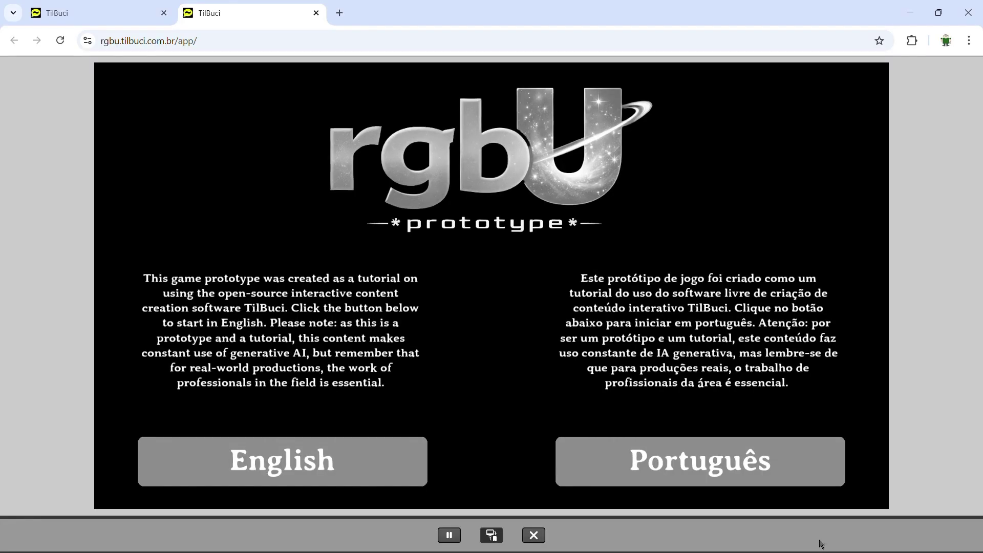
left_click(389, 460)
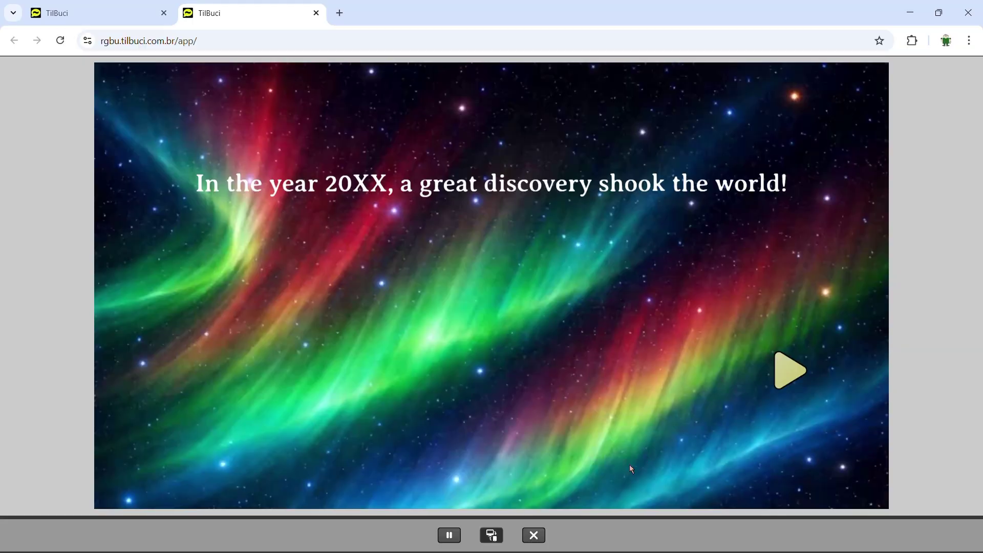
left_click(540, 536)
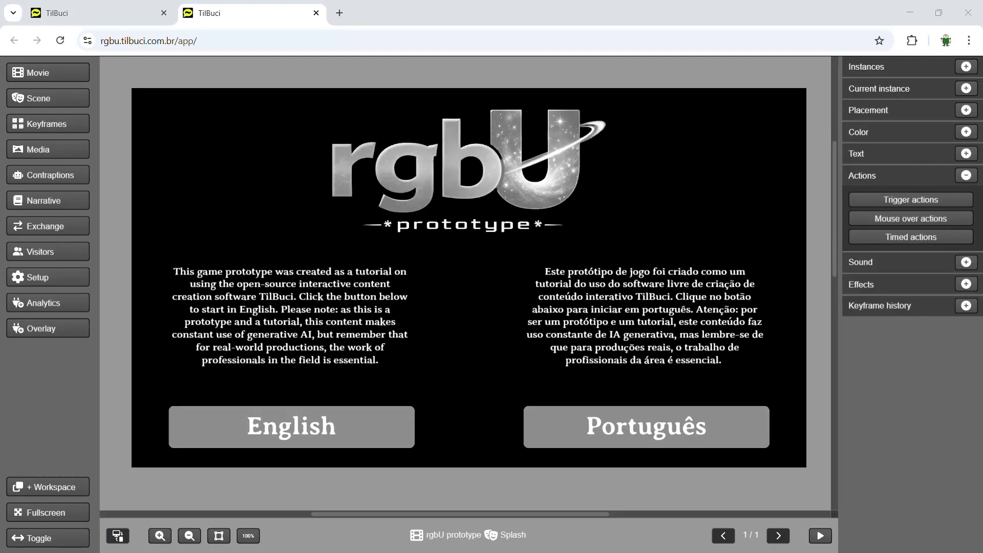
Step: Switch to the Intro scene's browser tab and add a show the next dialogue text line trigger action to the right-pointing arrow
left_click(107, 17)
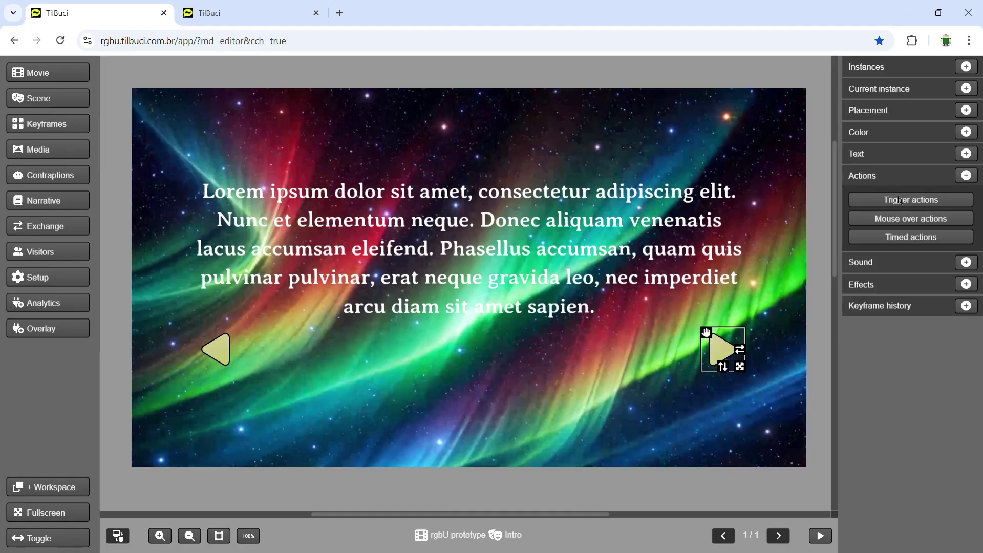
left_click(900, 200)
left_click(199, 174)
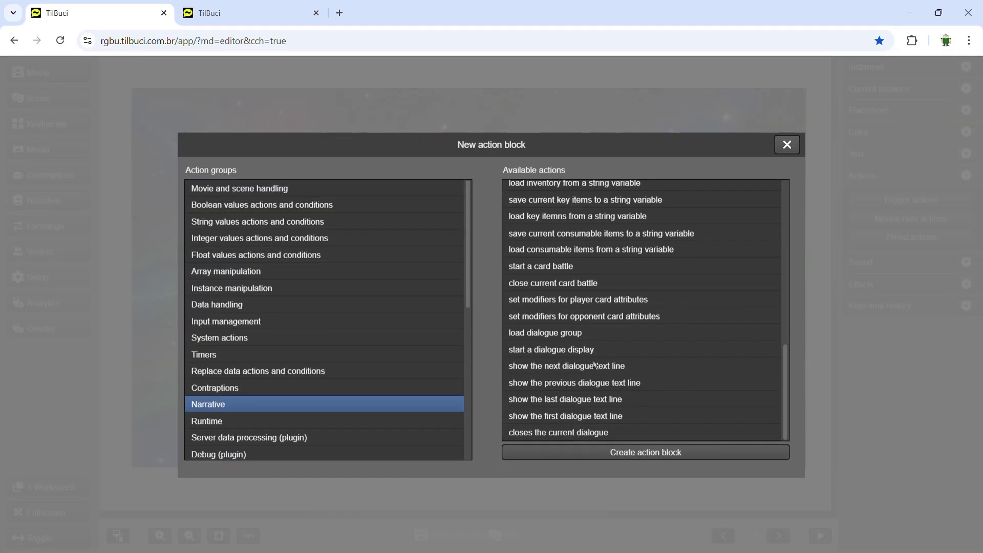
left_click(617, 454)
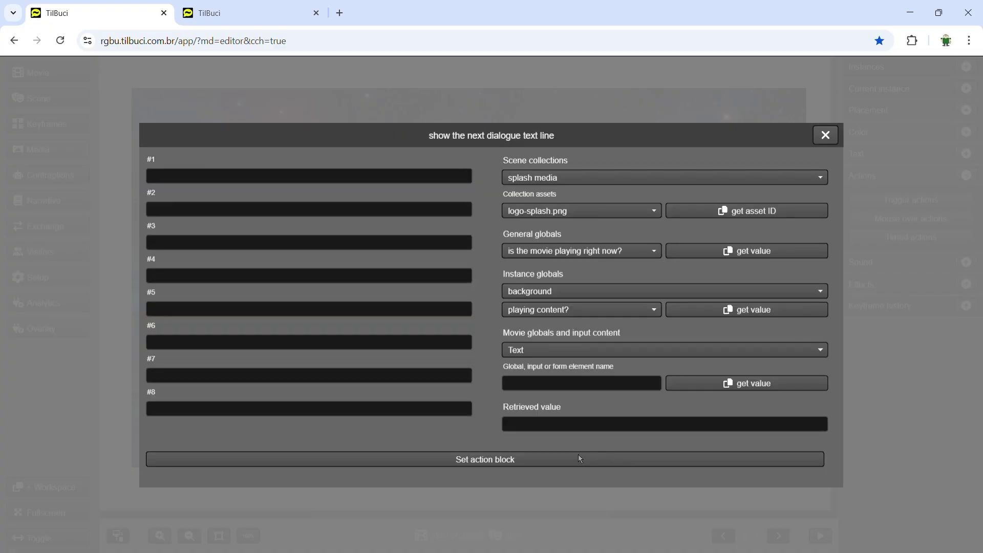
left_click(580, 453)
left_click(512, 464)
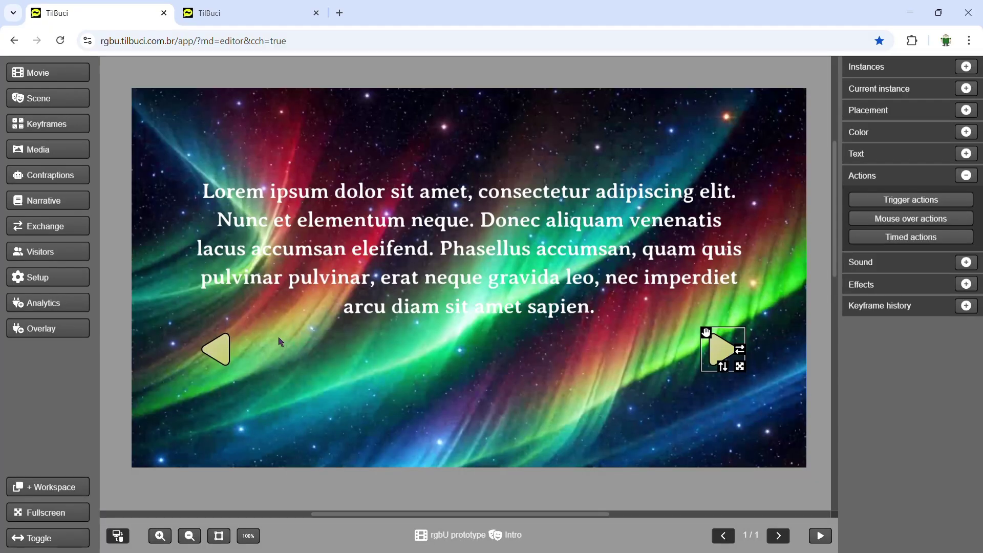
Step: Add a show the previous dialogue text line trigger action to the left-pointing arrow and publish the Intro scene
left_click(877, 205)
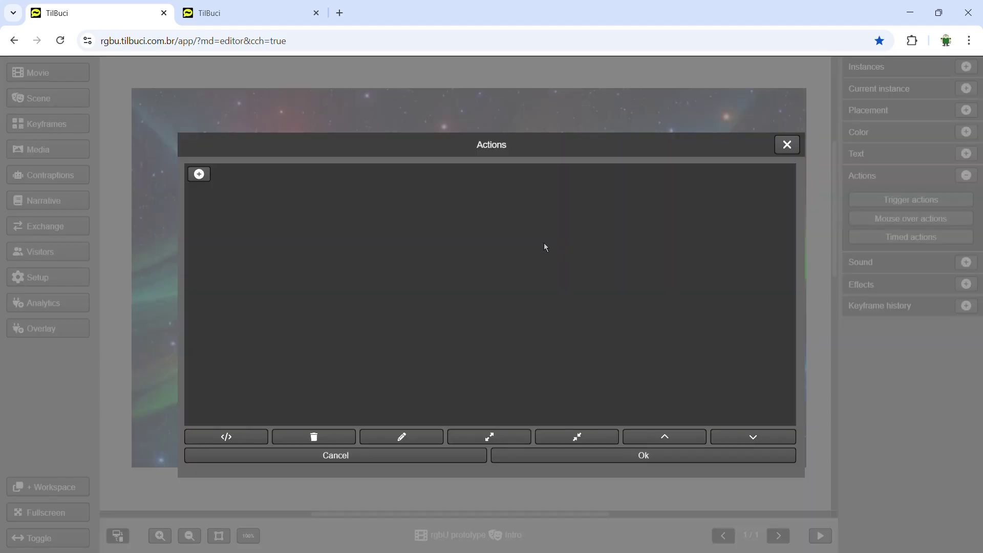
left_click(199, 175)
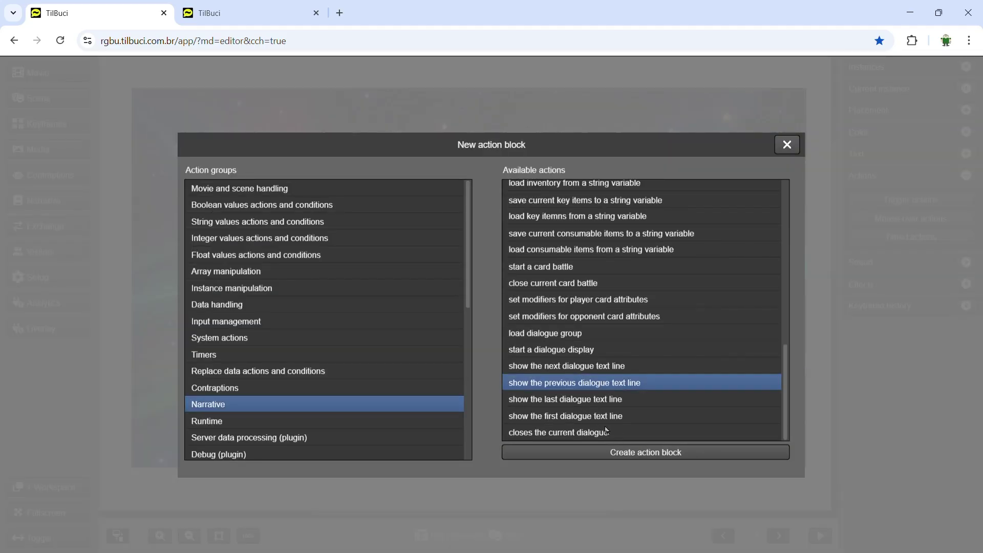
left_click(620, 453)
left_click(618, 459)
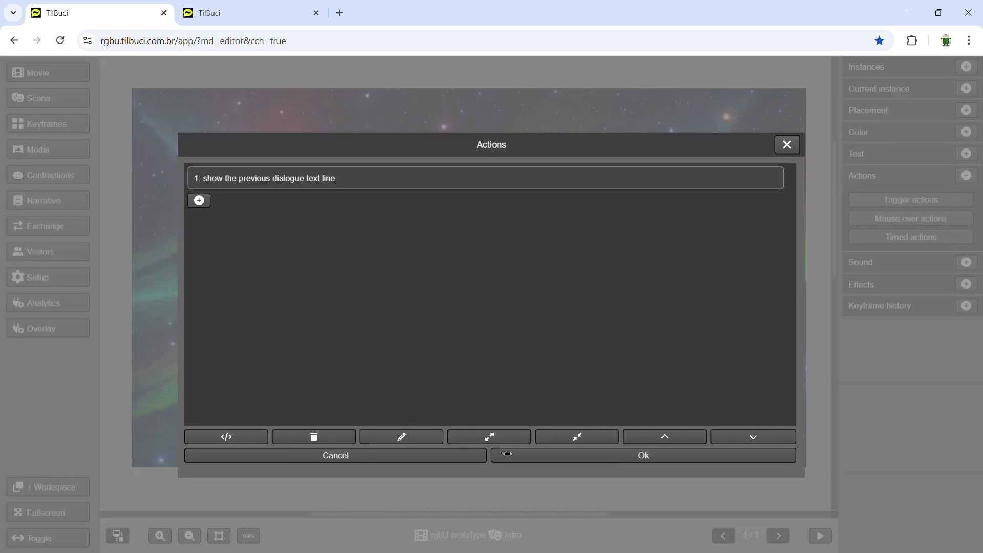
left_click(538, 461)
left_click(30, 99)
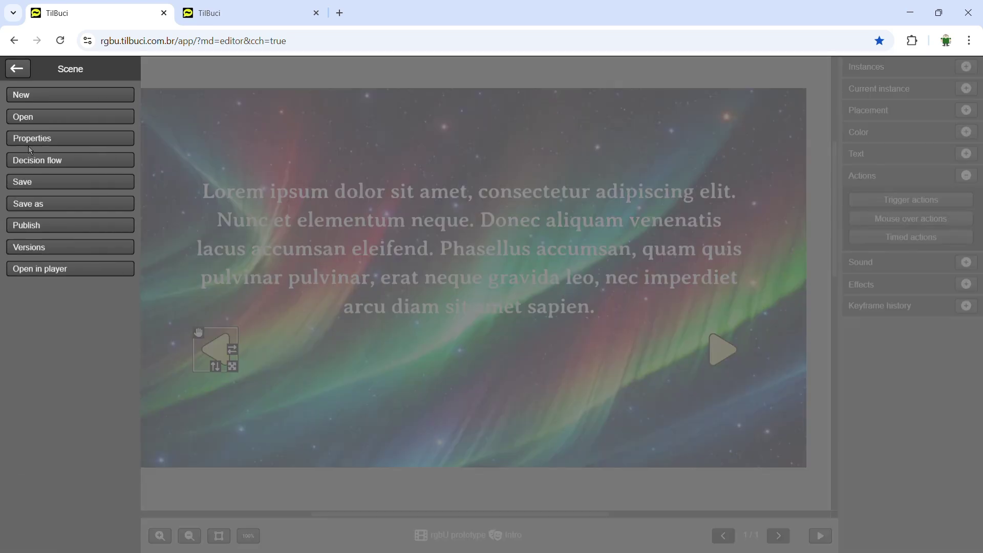
left_click(52, 226)
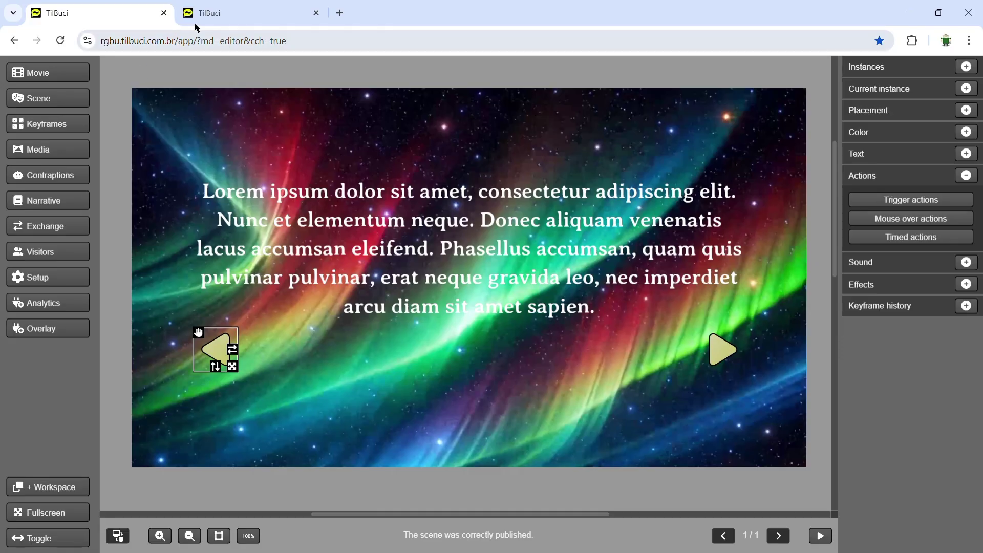
Step: Play the Splash scene in English and test the Intro arrows by advancing two dialogue lines and going back one
left_click(205, 14)
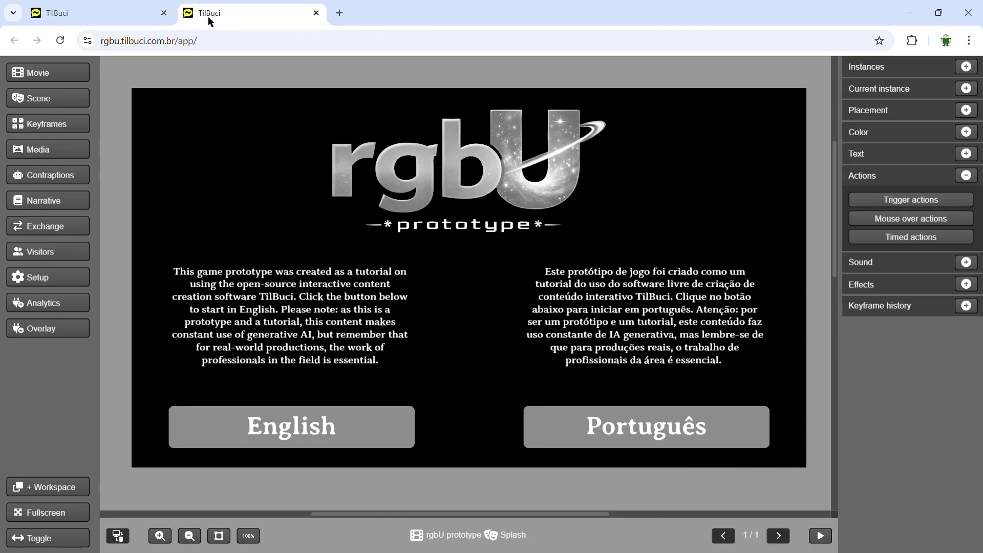
left_click(820, 536)
left_click(423, 452)
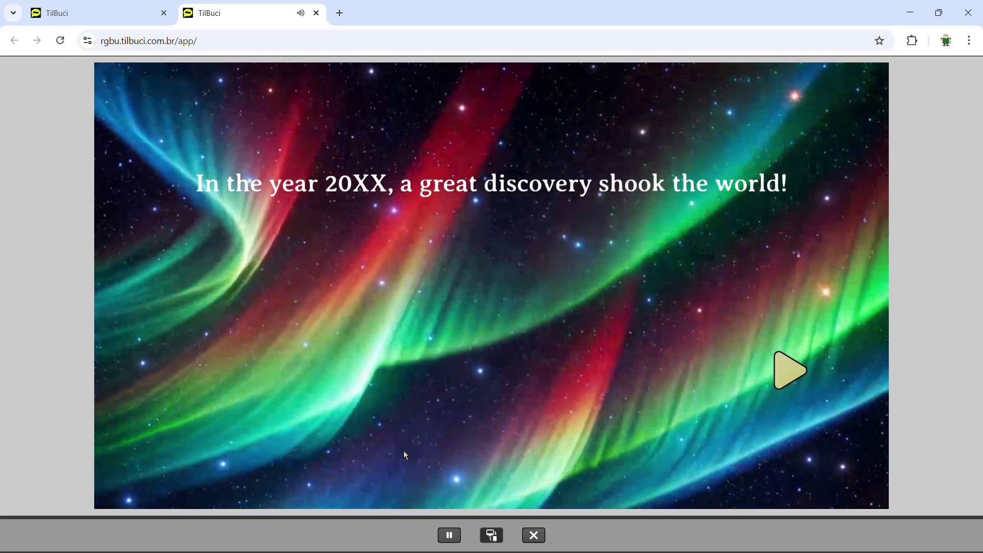
left_click(784, 376)
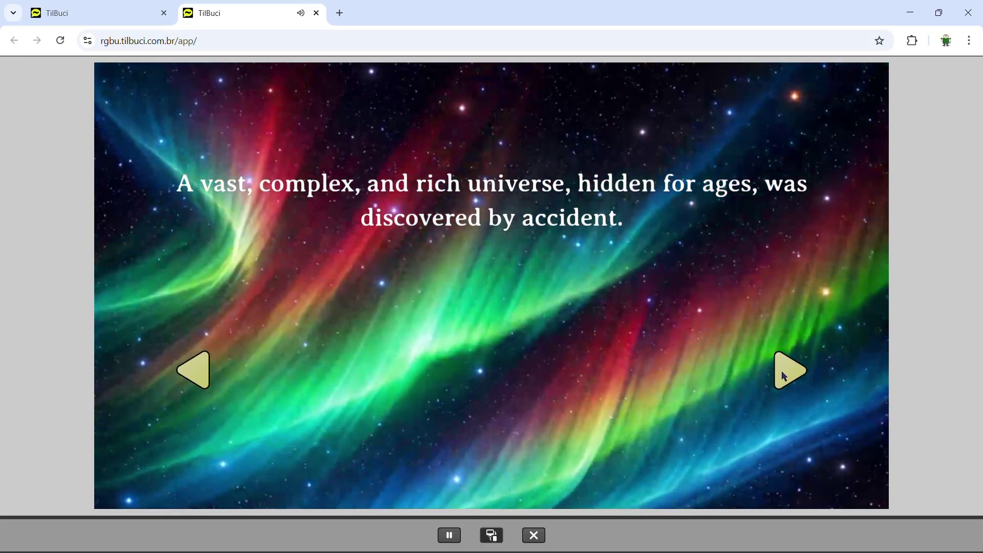
left_click(783, 375)
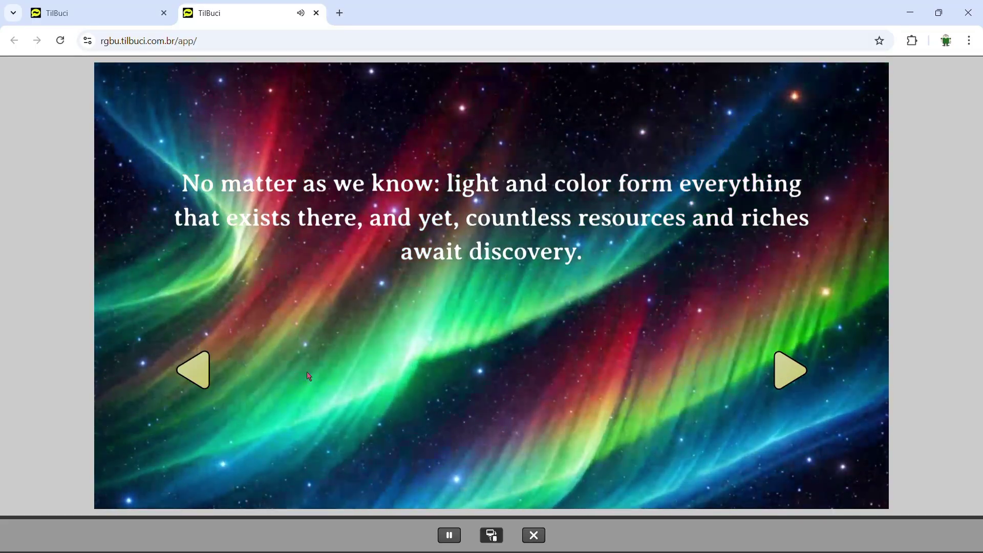
left_click(205, 371)
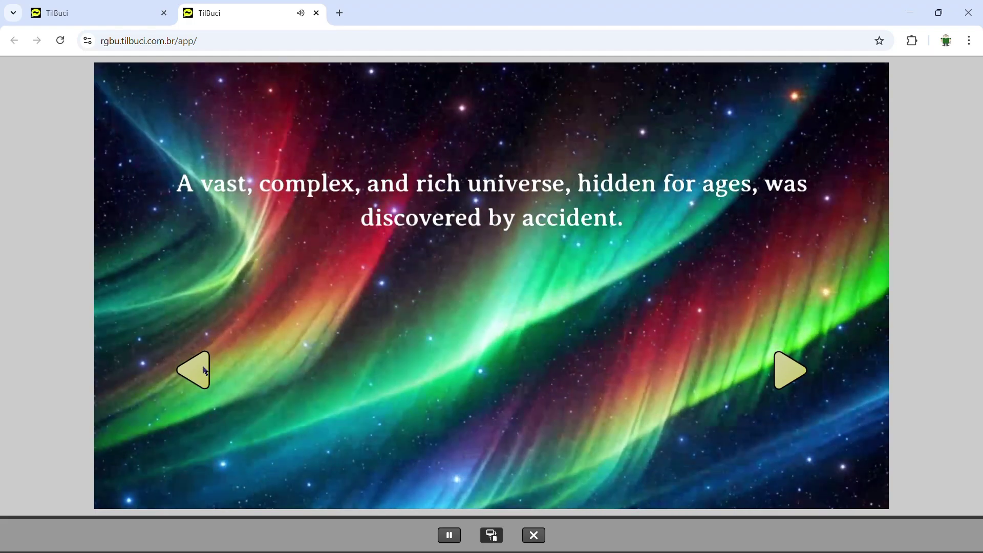